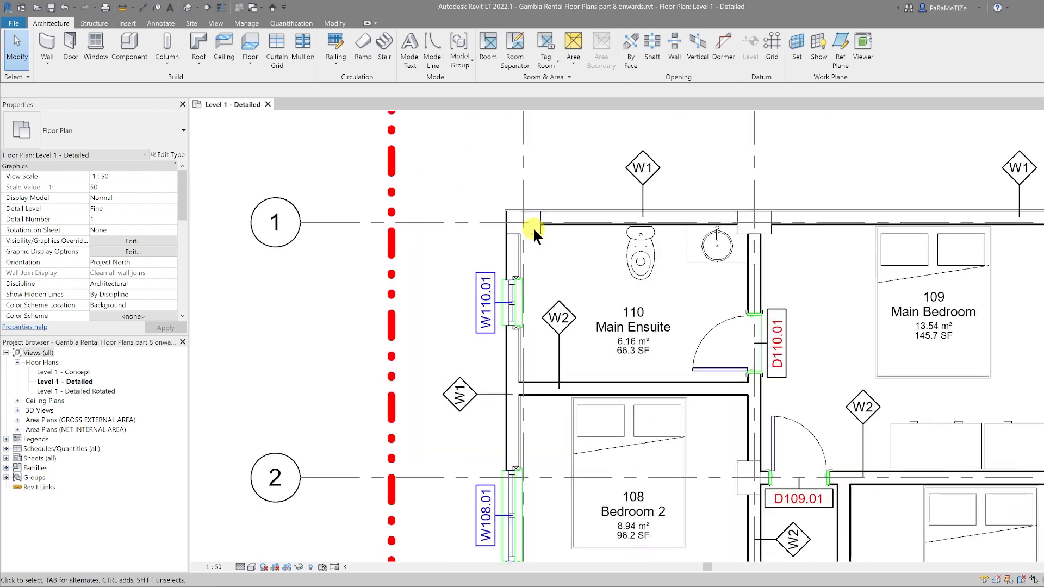
# Rename the type of the concrete column at the Main Ensuite's outer corner to 160 x 160mm.
pyautogui.click(532, 237)
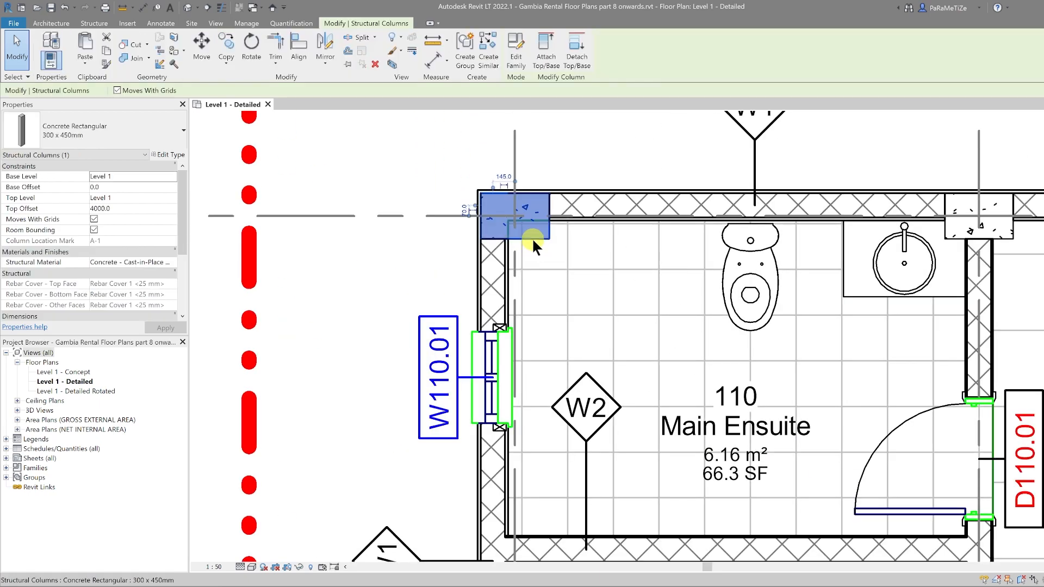
pyautogui.click(164, 154)
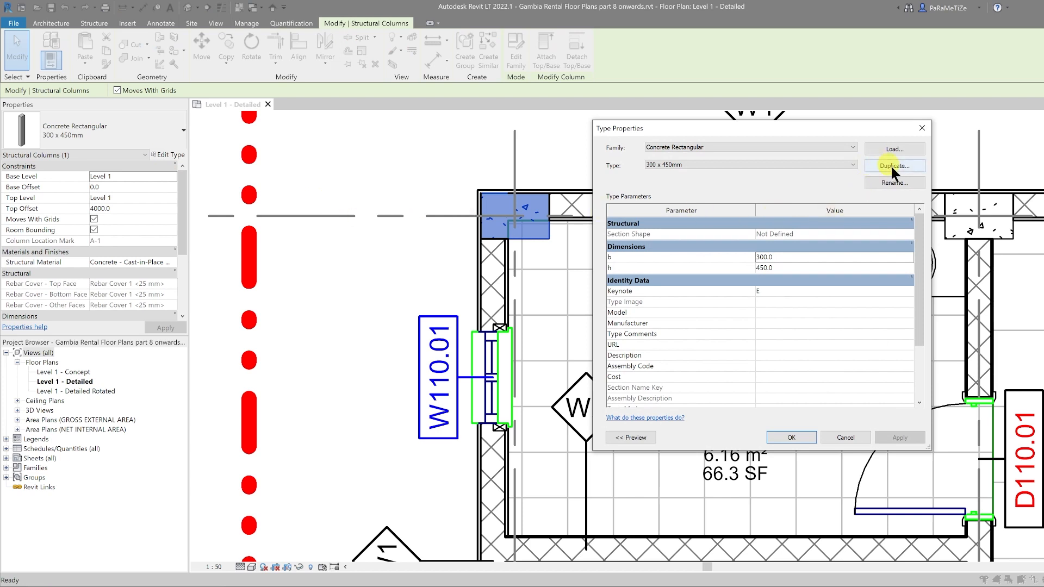
pyautogui.click(895, 182)
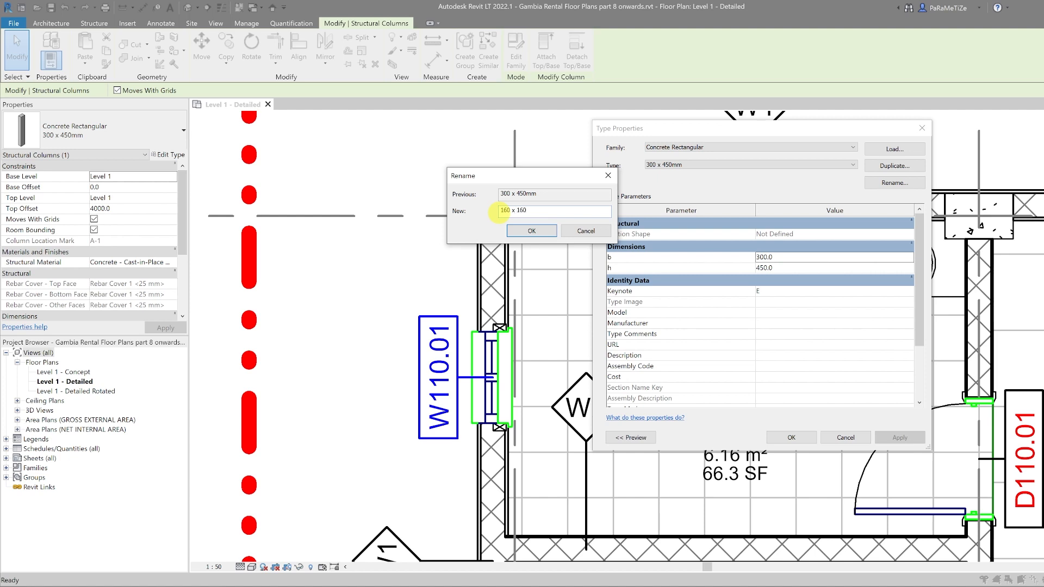
pyautogui.click(520, 231)
# Set the column type's b and h dimensions to 160 and accept the type properties.
pyautogui.click(763, 260)
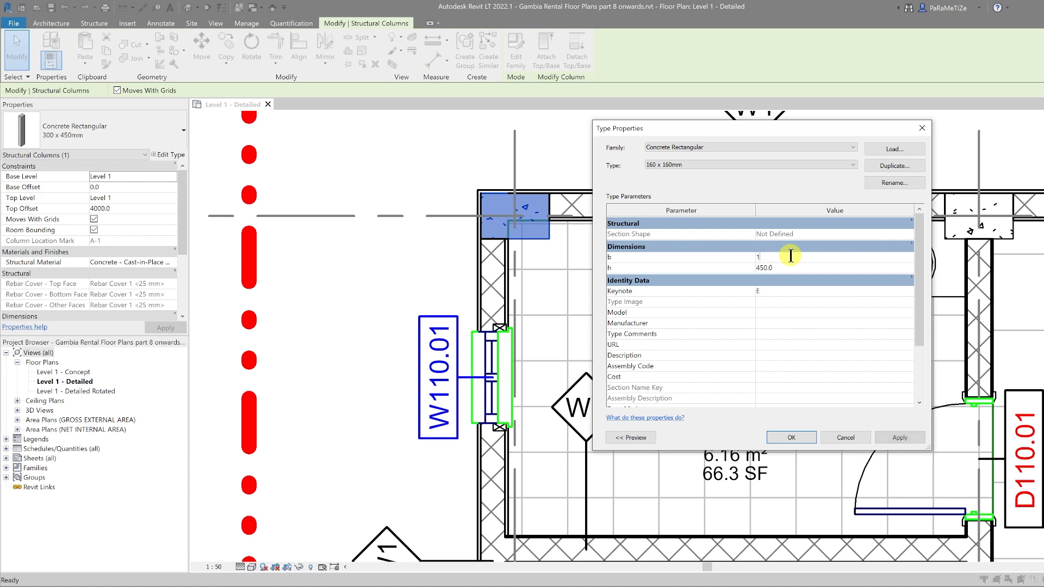
pyautogui.write('160')
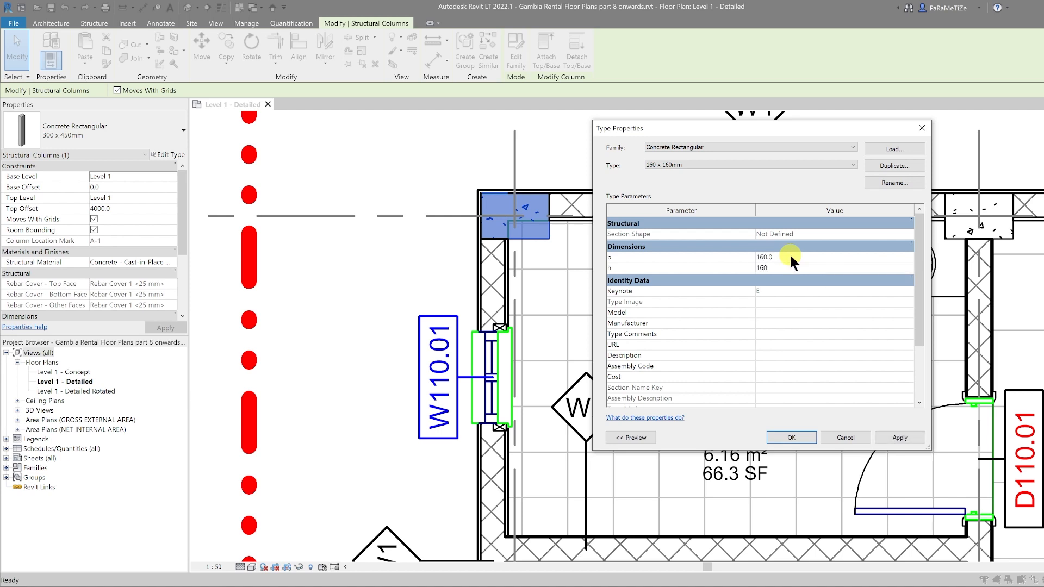
pyautogui.click(894, 438)
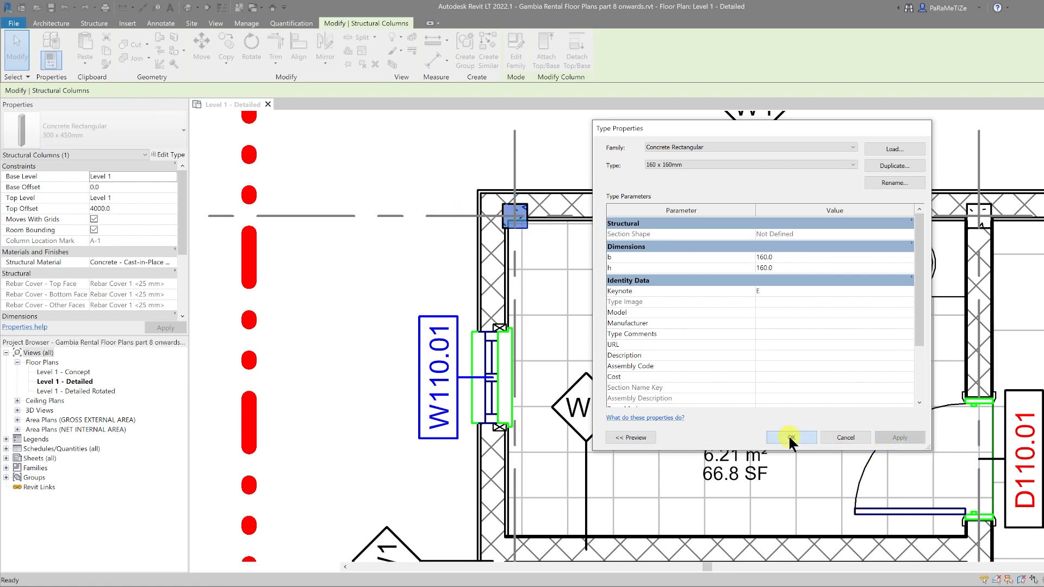
pyautogui.click(790, 438)
# Align the upper face of the column at grids A and 1 with the outer core face of the exterior wall.
pyautogui.scroll(-3, 556, 260)
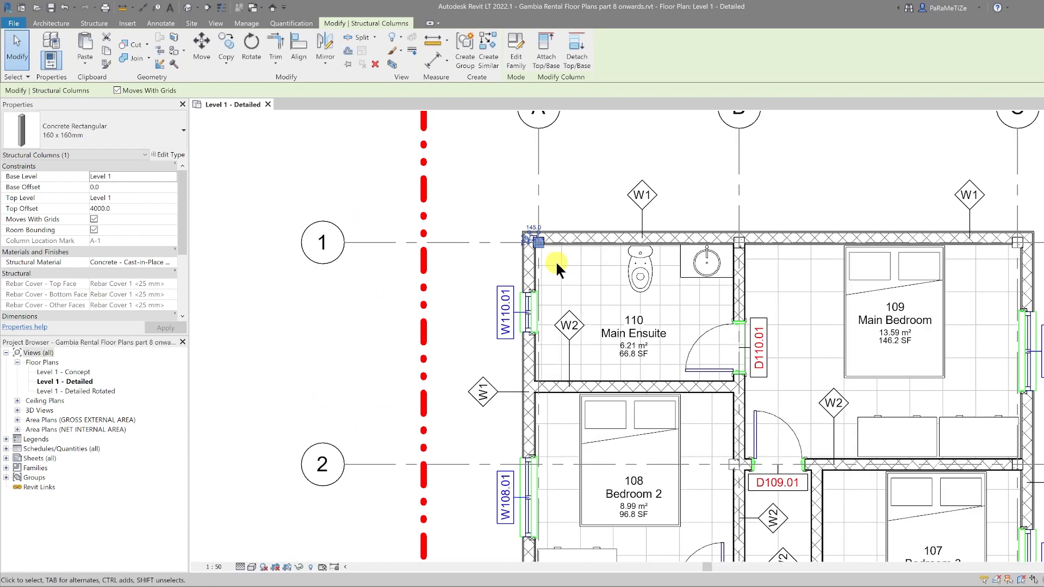
pyautogui.scroll(5, 522, 240)
pyautogui.scroll(2, 554, 233)
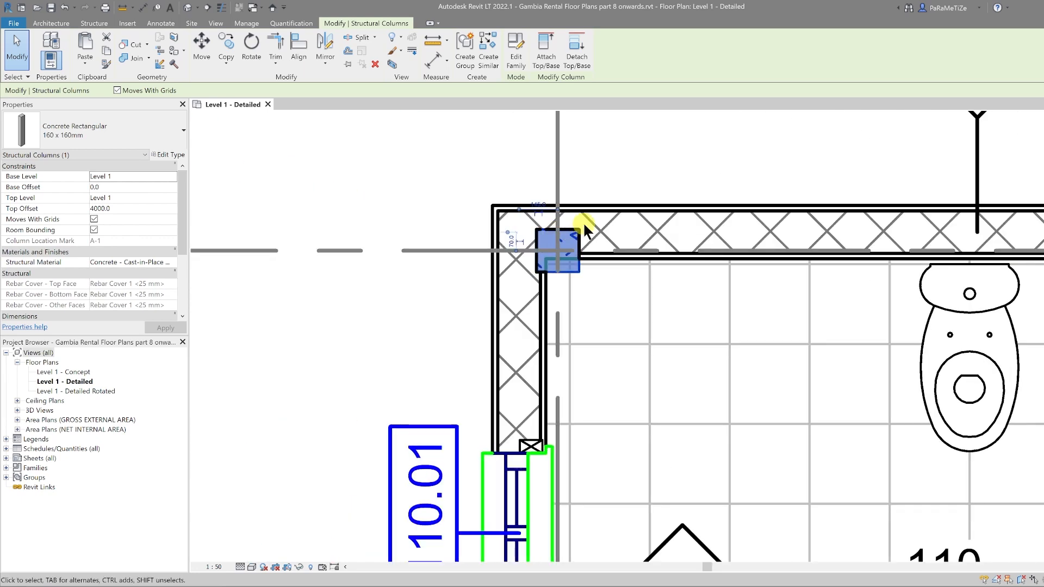
pyautogui.click(299, 50)
pyautogui.click(577, 211)
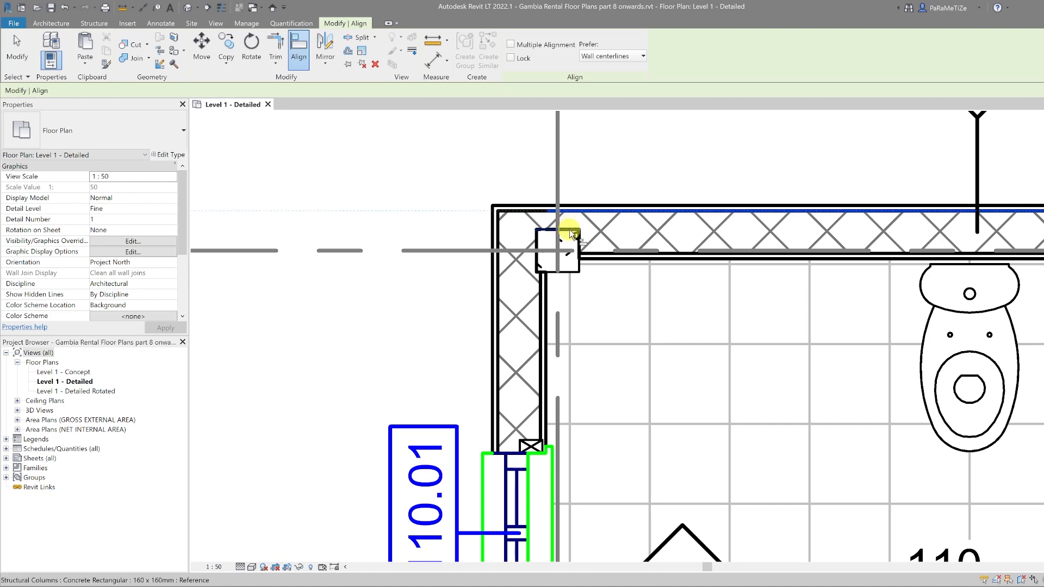
pyautogui.click(572, 230)
# Align the column at grids B and 1 with the outer core face of the same exterior wall, accepting the warning.
pyautogui.scroll(-6, 578, 211)
pyautogui.scroll(5, 729, 205)
pyautogui.click(750, 221)
pyautogui.click(742, 234)
pyautogui.scroll(-5, 742, 235)
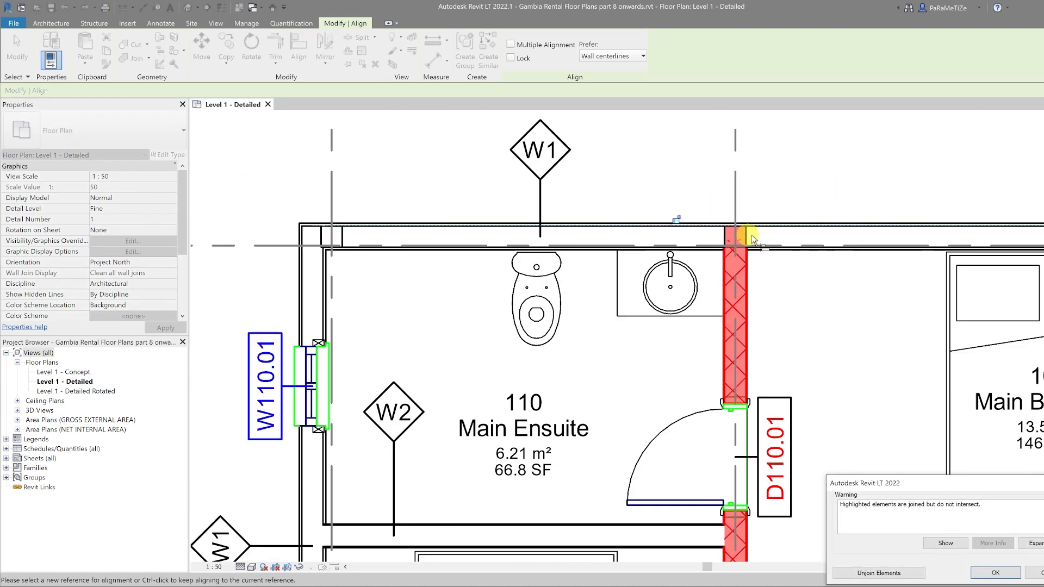
pyautogui.click(993, 574)
# Align the column at the Main Bedroom's outer corner, grids C and 1, with the exterior wall's outer core face.
pyautogui.moveTo(975, 393); pyautogui.dragTo(741, 400, button='middle')
pyautogui.scroll(5, 829, 251)
pyautogui.click(837, 192)
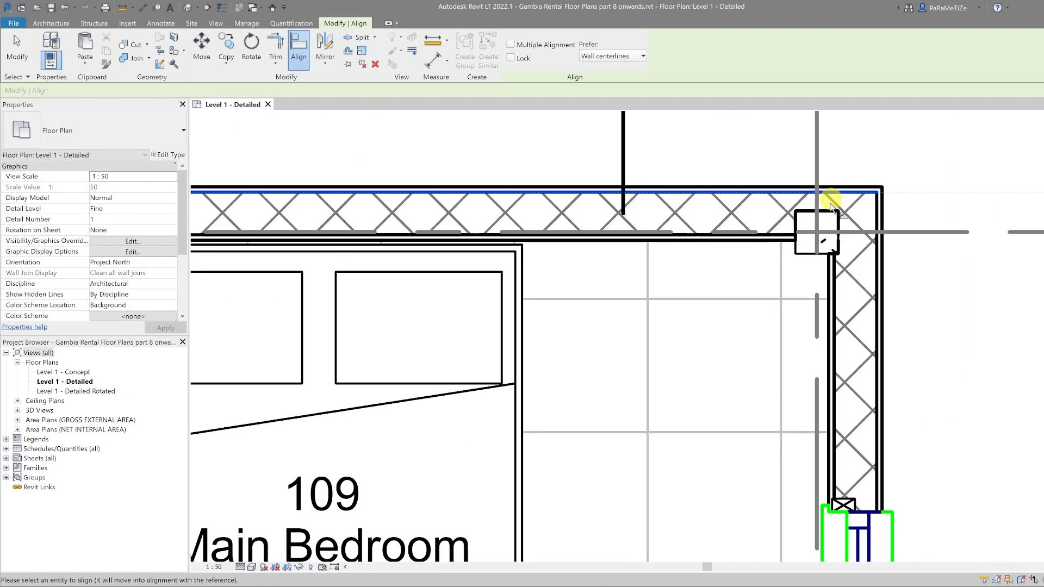
pyautogui.click(828, 211)
pyautogui.click(889, 573)
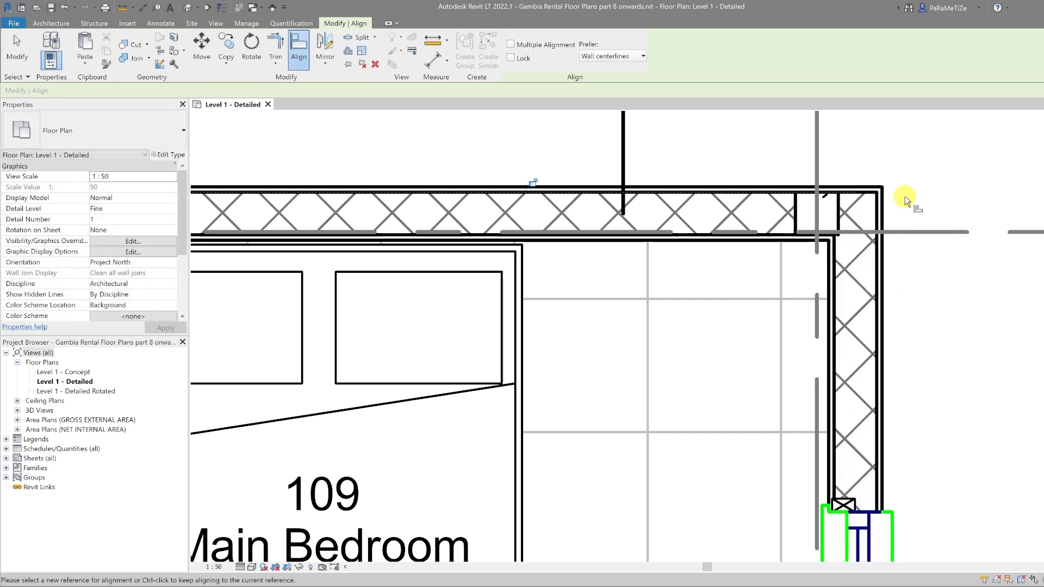
# Align the column at grids C and 2 with the outer core face of the exterior wall.
pyautogui.scroll(-3, 839, 214)
pyautogui.scroll(5, 837, 293)
pyautogui.click(833, 291)
pyautogui.click(794, 292)
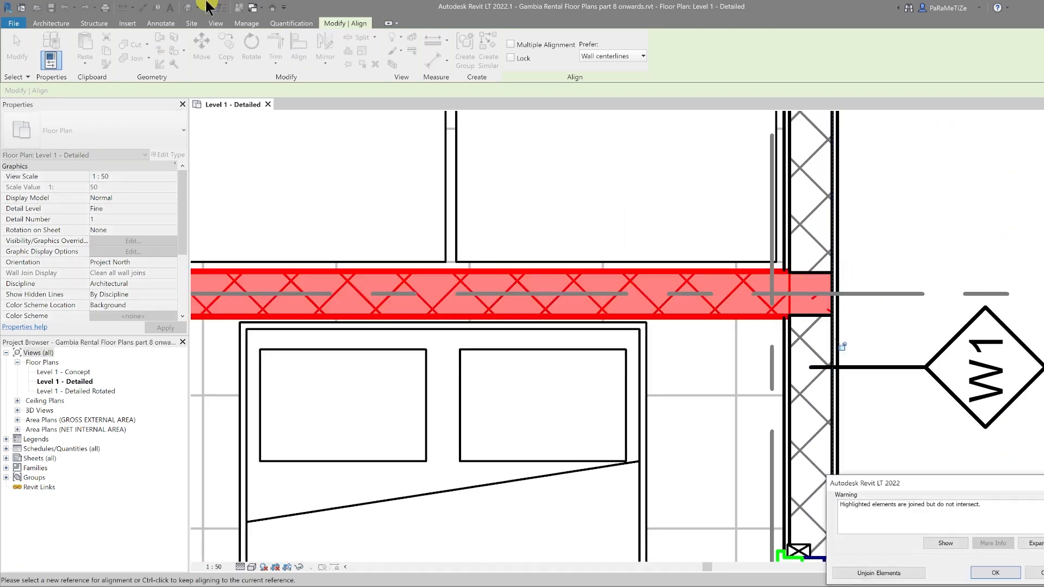
pyautogui.click(984, 572)
# Turn on thin lines and align the column beside door D109.01 with the core face of the interior wall.
pyautogui.scroll(-4, 839, 240)
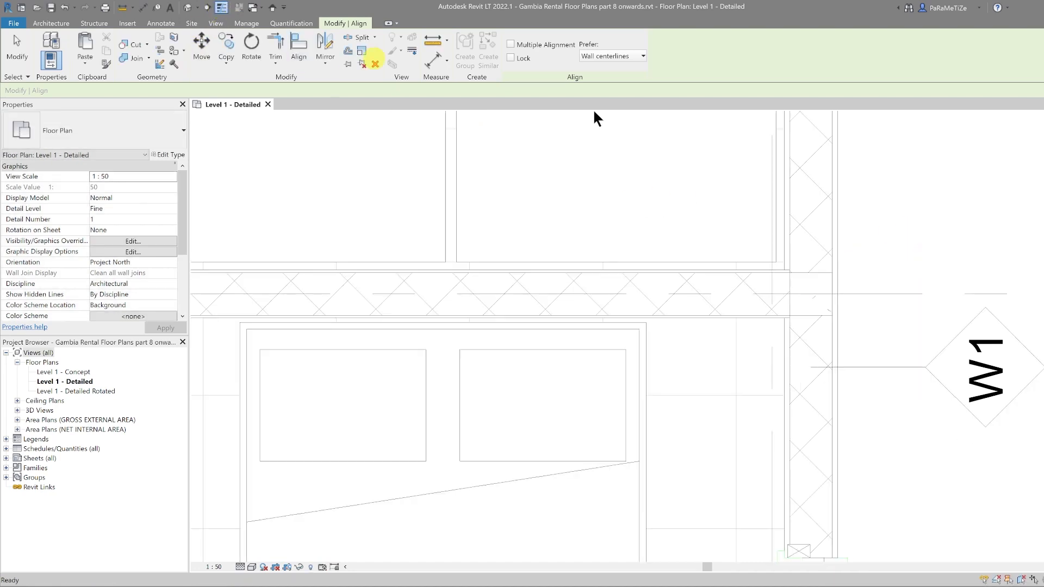
pyautogui.scroll(5, 601, 305)
pyautogui.scroll(2, 442, 247)
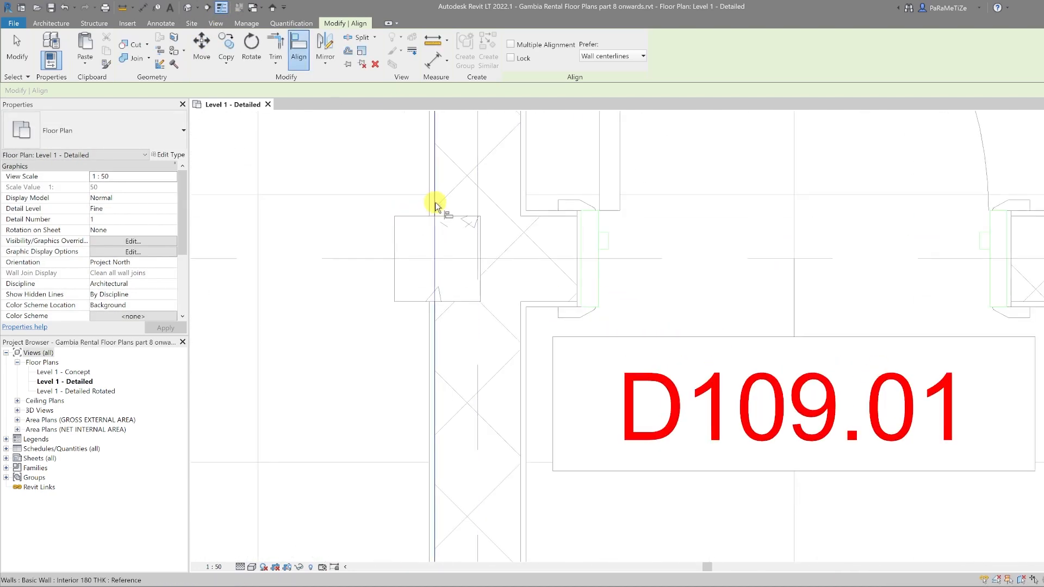
# Align the column at the Dining Room's upper outer corner with the exterior wall core.
pyautogui.scroll(-4, 424, 240)
pyautogui.scroll(4, 642, 305)
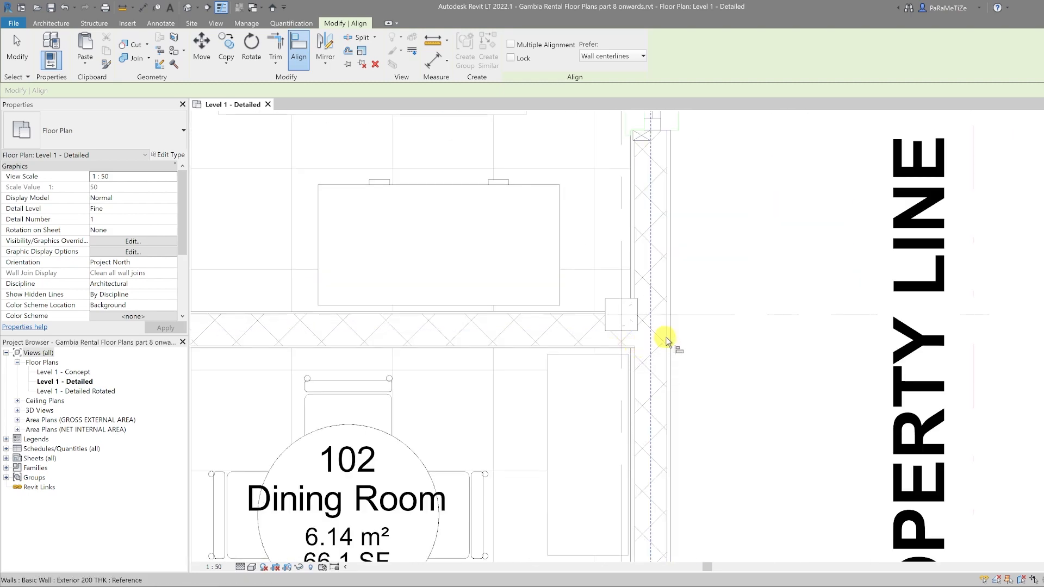
pyautogui.click(636, 325)
pyautogui.click(886, 569)
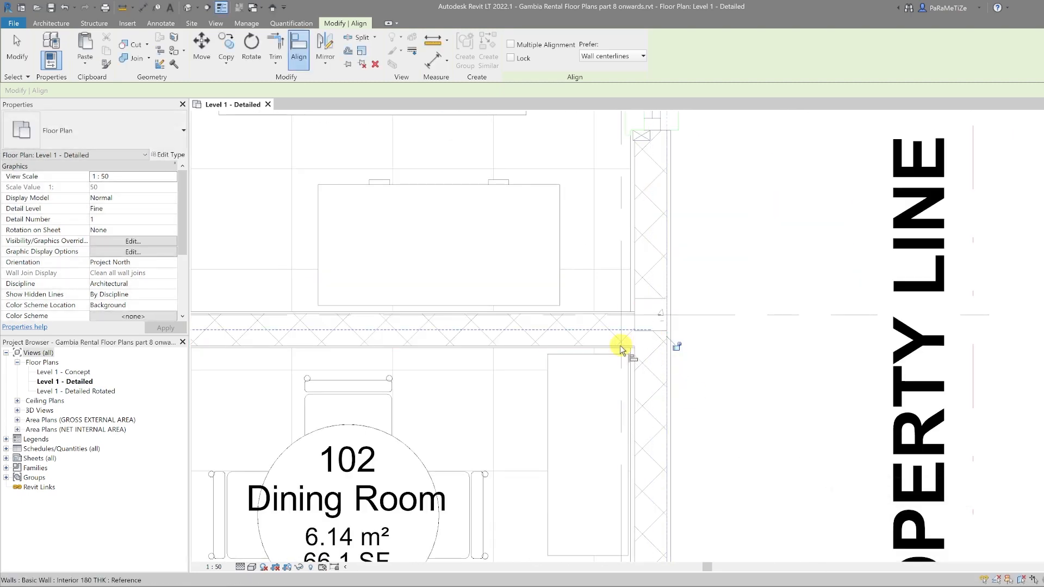
# Align the column at the Hallway wall corner below door D107.01 with the core faces of both interior walls.
pyautogui.scroll(-4, 757, 345)
pyautogui.scroll(4, 548, 392)
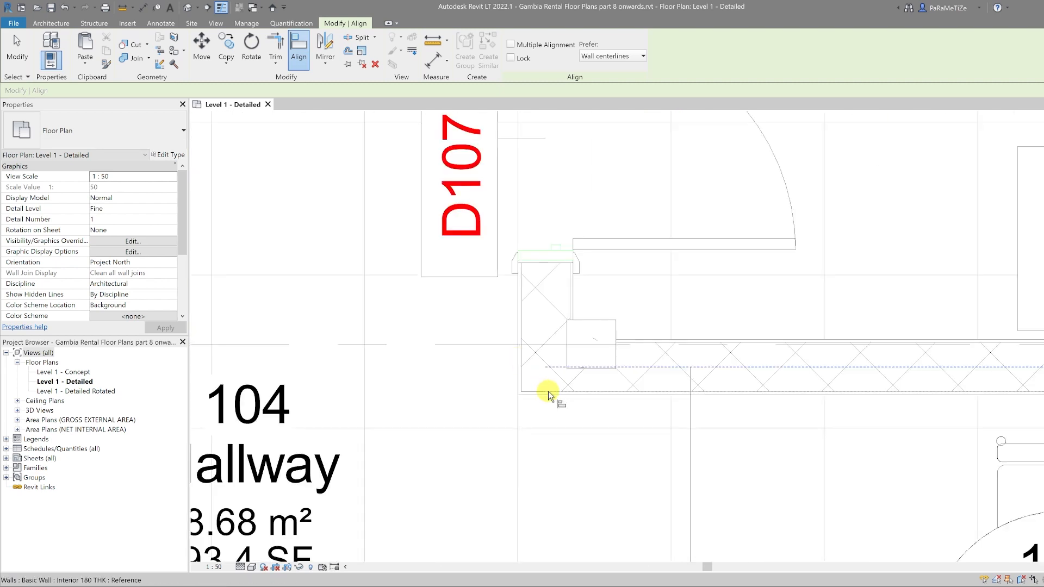
pyautogui.click(579, 368)
pyautogui.click(521, 374)
pyautogui.click(520, 306)
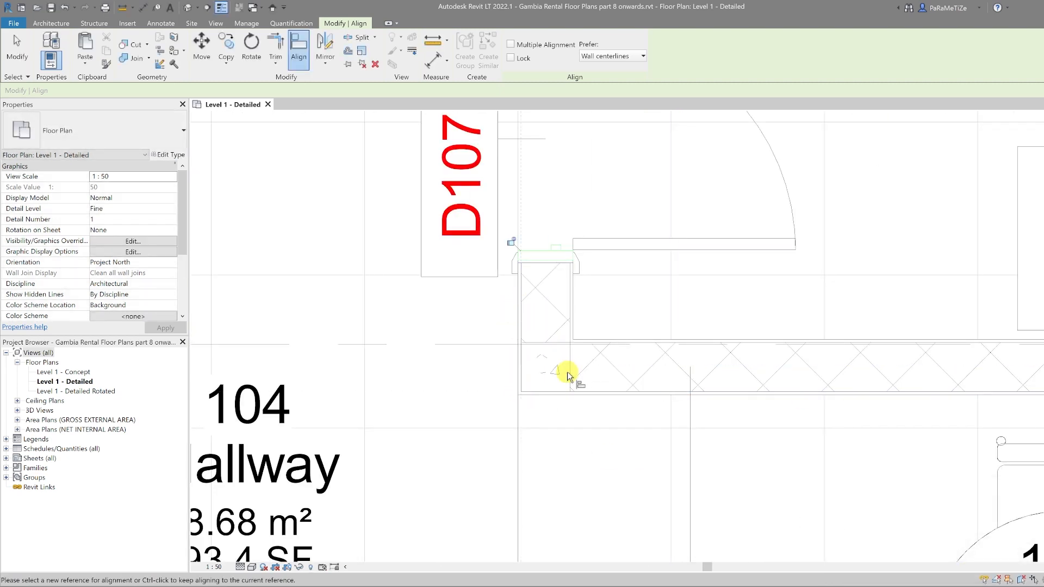
# Align the column where the WC and Shower Room partition meets the exterior wall with that wall's core face.
pyautogui.scroll(-7, 566, 372)
pyautogui.scroll(7, 350, 359)
pyautogui.click(277, 365)
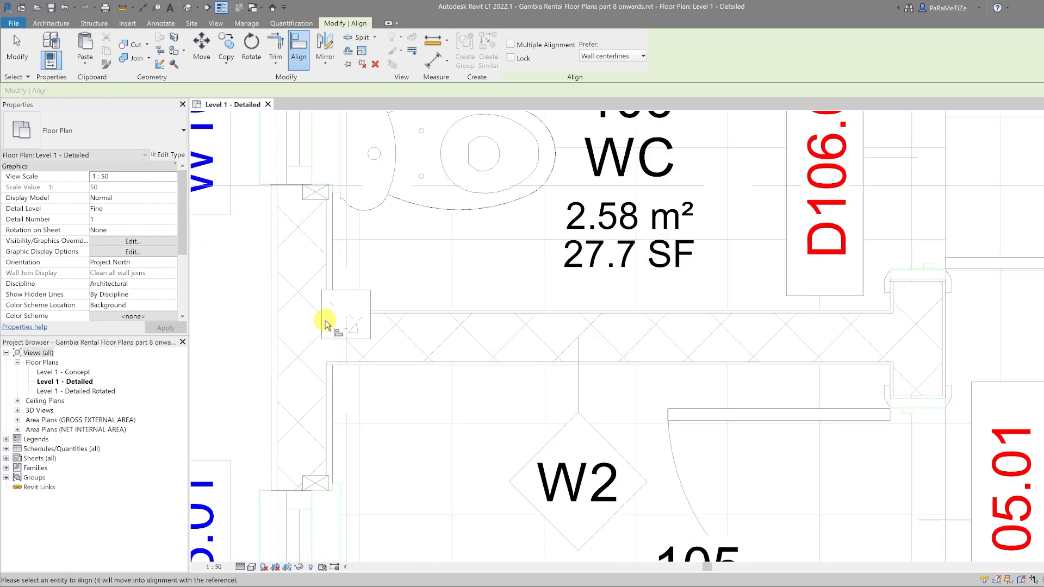
pyautogui.click(325, 325)
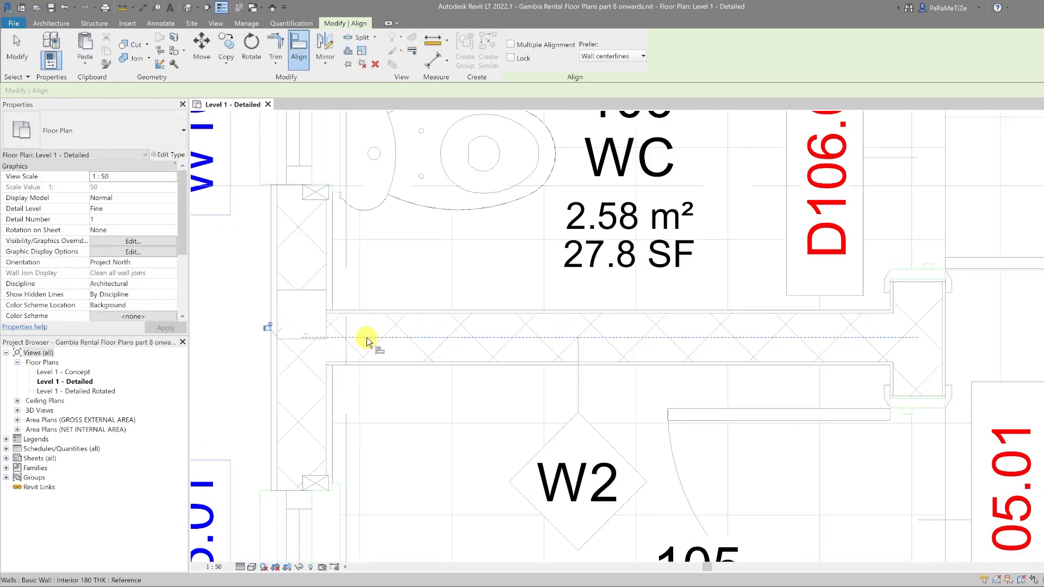
# Align the column at the wall corner beside door D103.01 with the interior wall cores.
pyautogui.scroll(-6, 305, 327)
pyautogui.moveTo(306, 350); pyautogui.dragTo(498, 415, button='middle')
pyautogui.scroll(6, 499, 415)
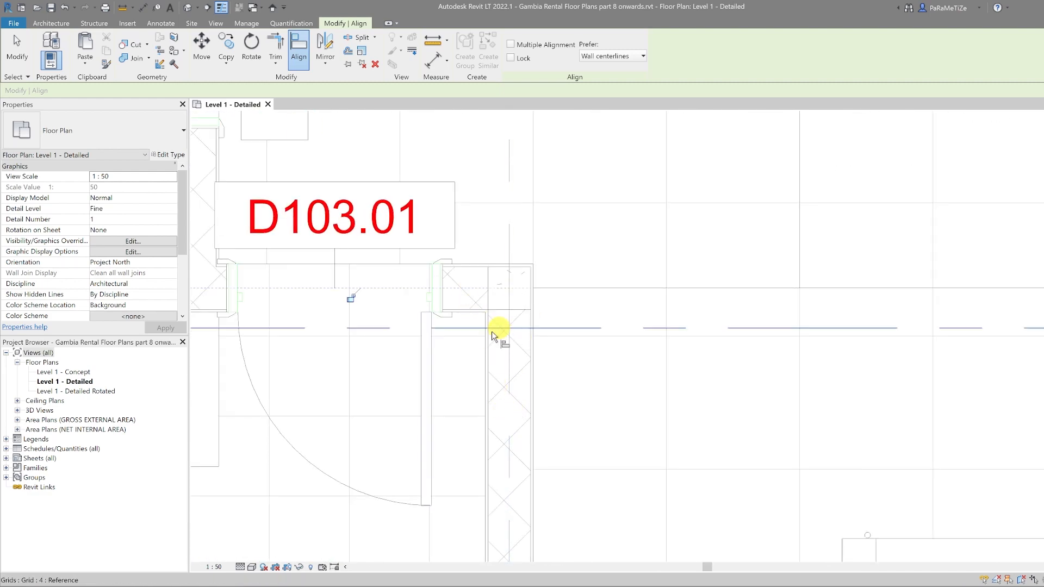
# Align the columns at the Living Room's two lower corners with the exterior wall cores.
pyautogui.scroll(-5, 501, 328)
pyautogui.scroll(5, 625, 487)
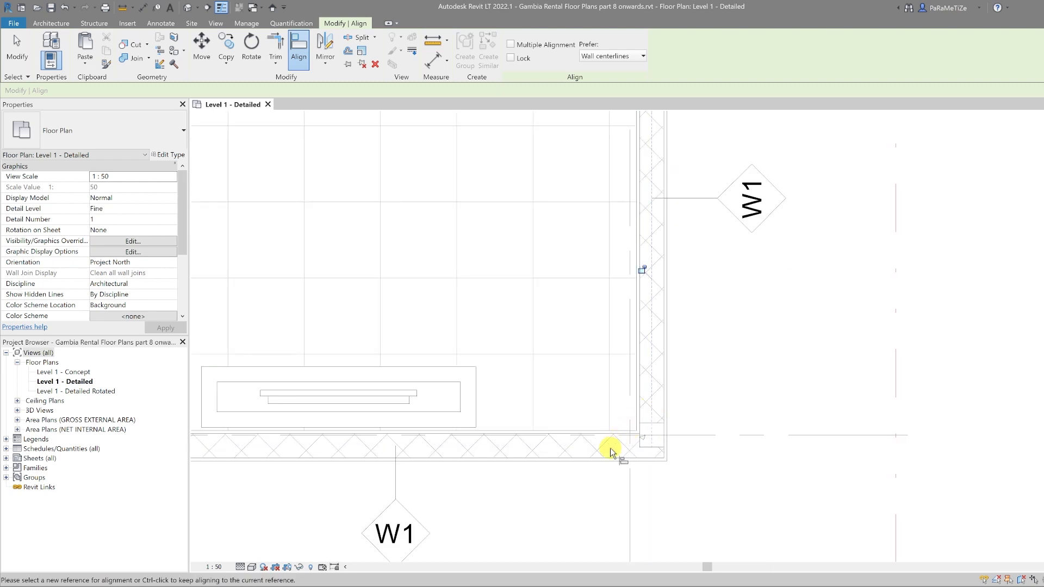
pyautogui.scroll(-3, 727, 426)
pyautogui.scroll(6, 439, 443)
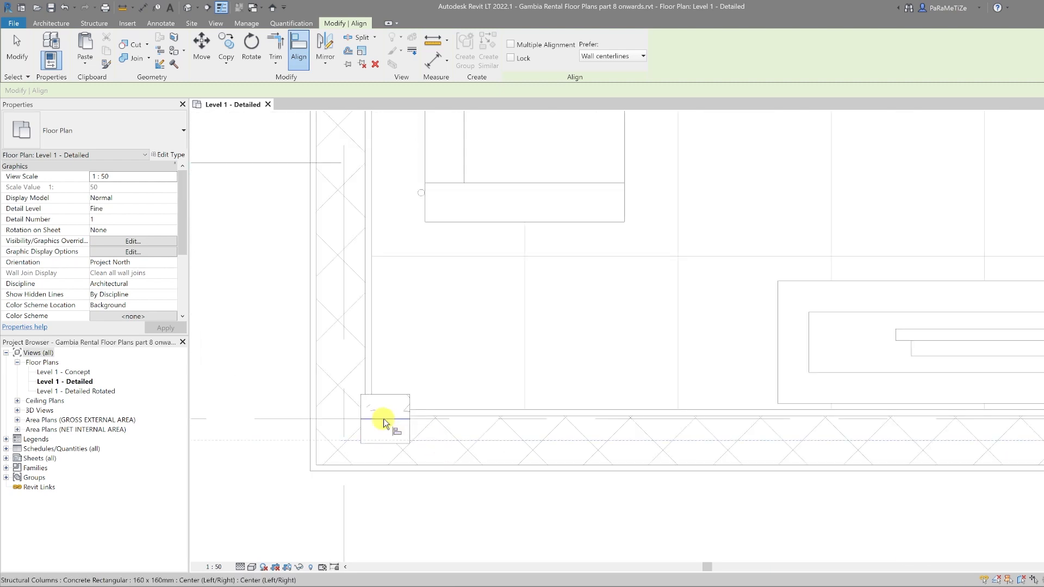
# Align the column at the wall junction above door D101.01 with the wall cores.
pyautogui.scroll(-4, 384, 438)
pyautogui.scroll(6, 592, 299)
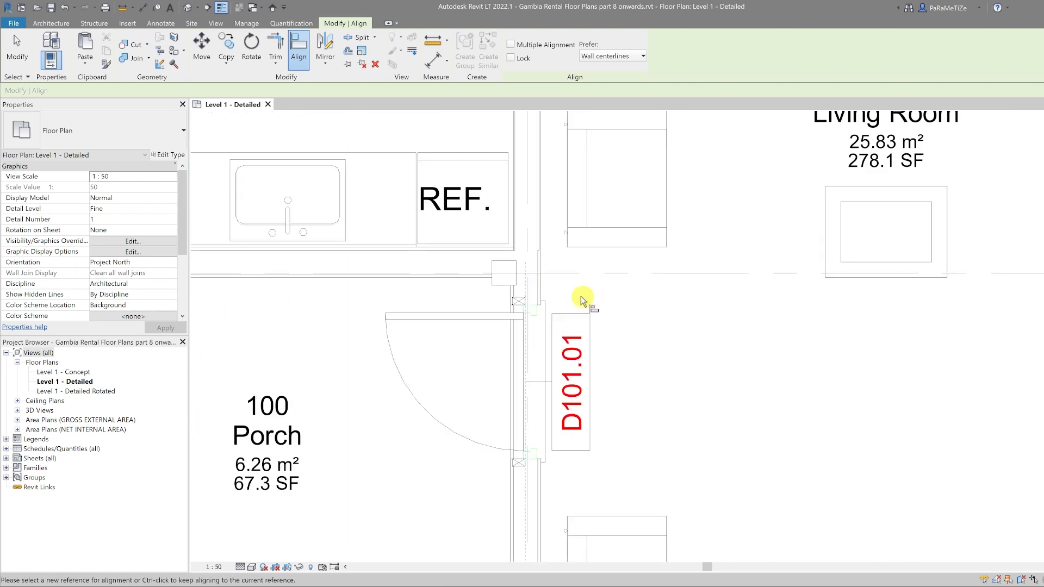
pyautogui.click(545, 265)
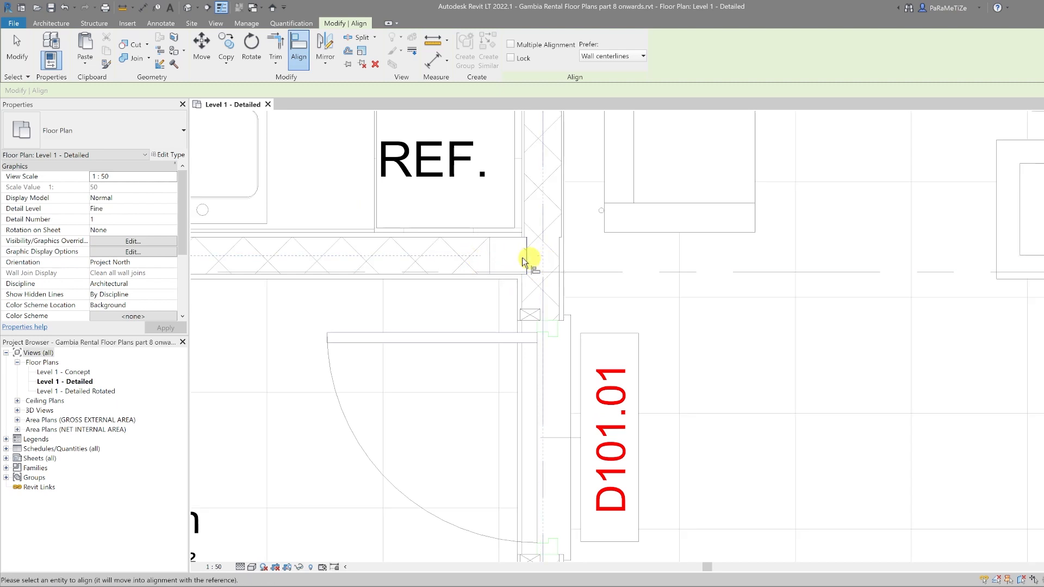
pyautogui.scroll(-3, 459, 272)
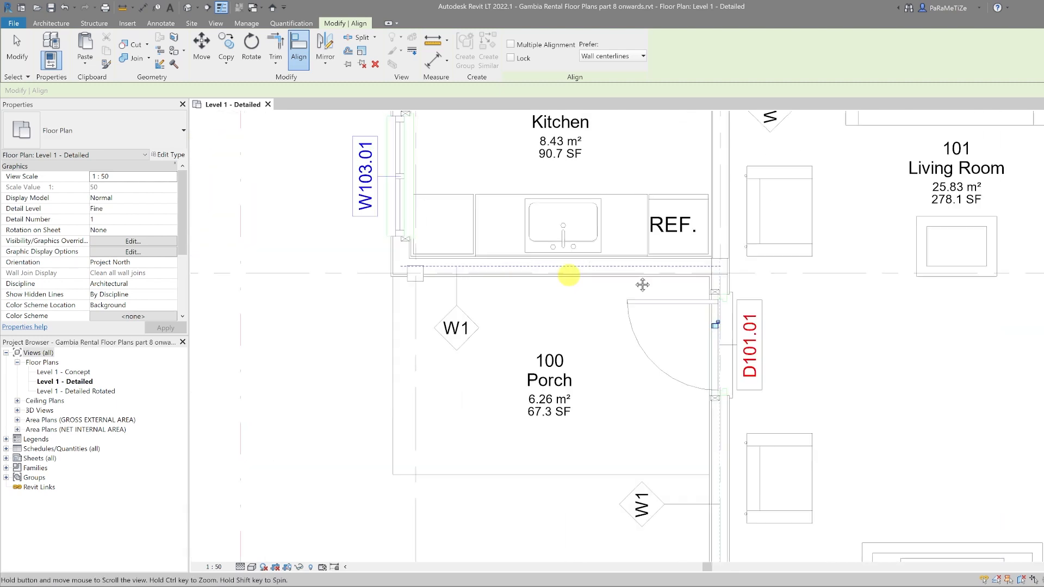
# Align the column at the Kitchen's lower outer corner, grids A and 5, with the exterior wall core faces.
pyautogui.scroll(6, 492, 240)
pyautogui.click(537, 267)
pyautogui.click(916, 572)
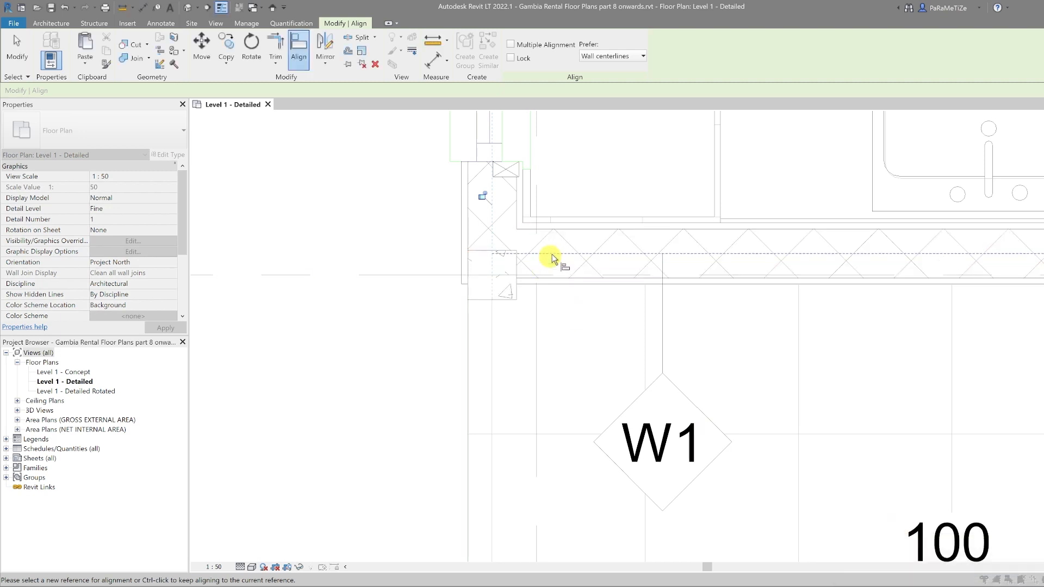
pyautogui.scroll(-3, 502, 273)
pyautogui.click(514, 297)
# Move grid 5 onto the centerline of the wall between the Kitchen and the Porch.
pyautogui.scroll(-3, 454, 366)
pyautogui.scroll(5, 457, 364)
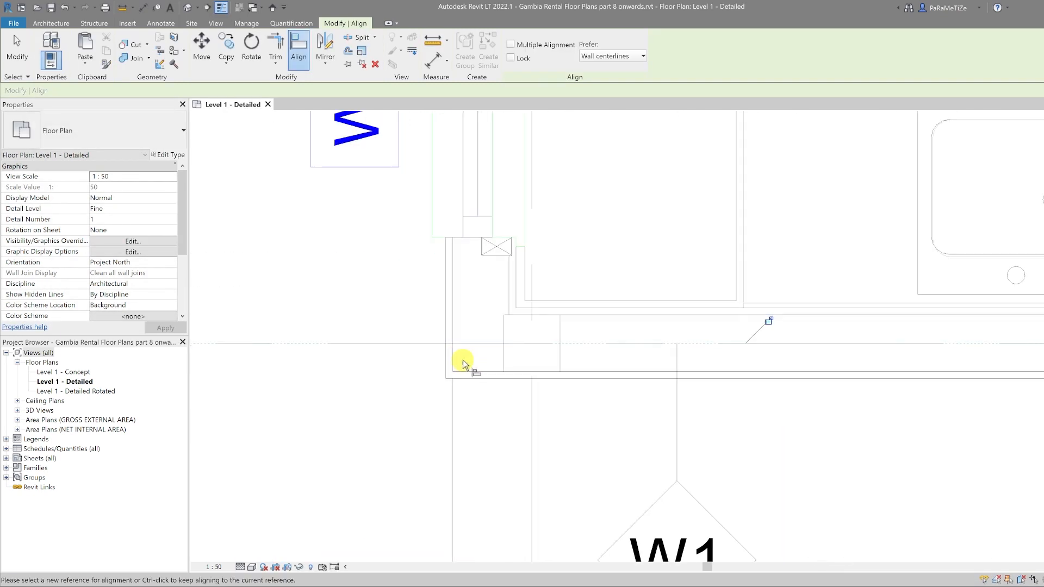
pyautogui.press('Escape')
pyautogui.scroll(-2, 468, 305)
pyautogui.click(472, 299)
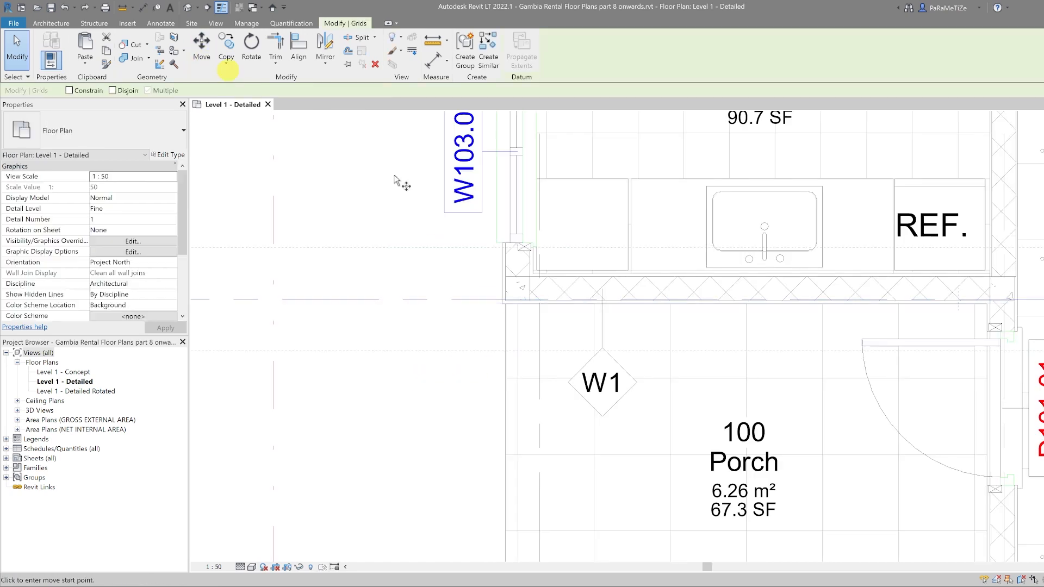
pyautogui.scroll(4, 517, 303)
pyautogui.scroll(-6, 524, 324)
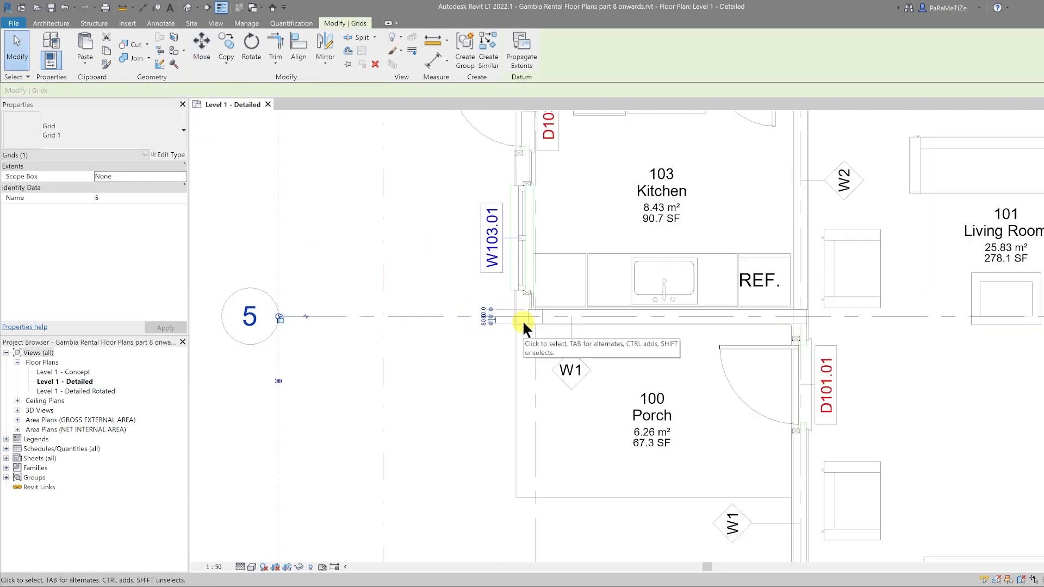
# Align grid A with the centerline of the exterior wall beside the Main Ensuite.
pyautogui.scroll(5, 522, 305)
pyautogui.scroll(2, 524, 247)
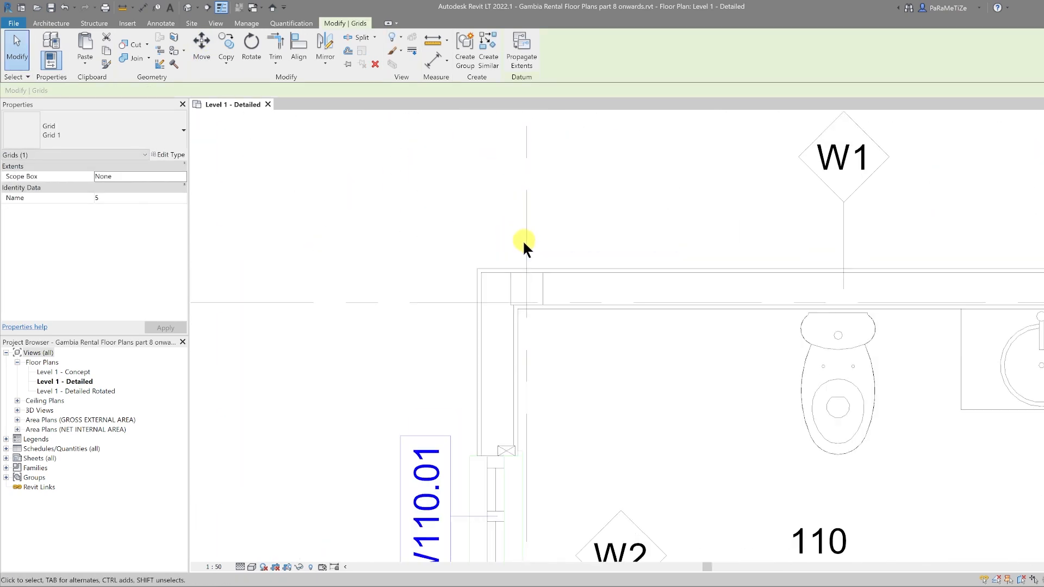
pyautogui.press('a')
pyautogui.press('l')
pyautogui.click(527, 202)
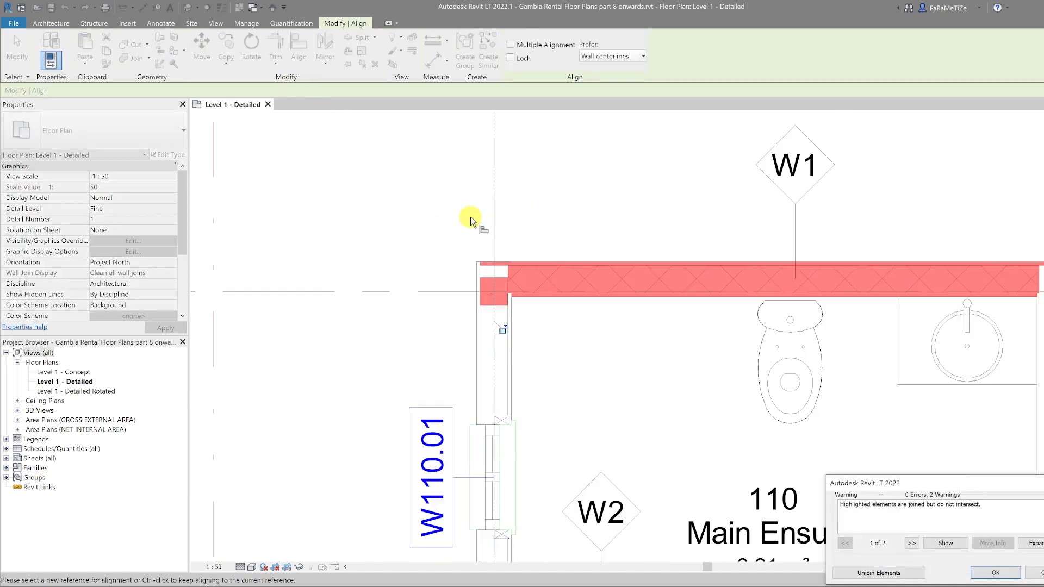
# Align grid C with the centerline of the exterior wall beside the Main Bedroom, and grid 3 with the wall below Bedroom 3.
pyautogui.scroll(-3, 471, 217)
pyautogui.scroll(1, 636, 239)
pyautogui.scroll(-2, 875, 236)
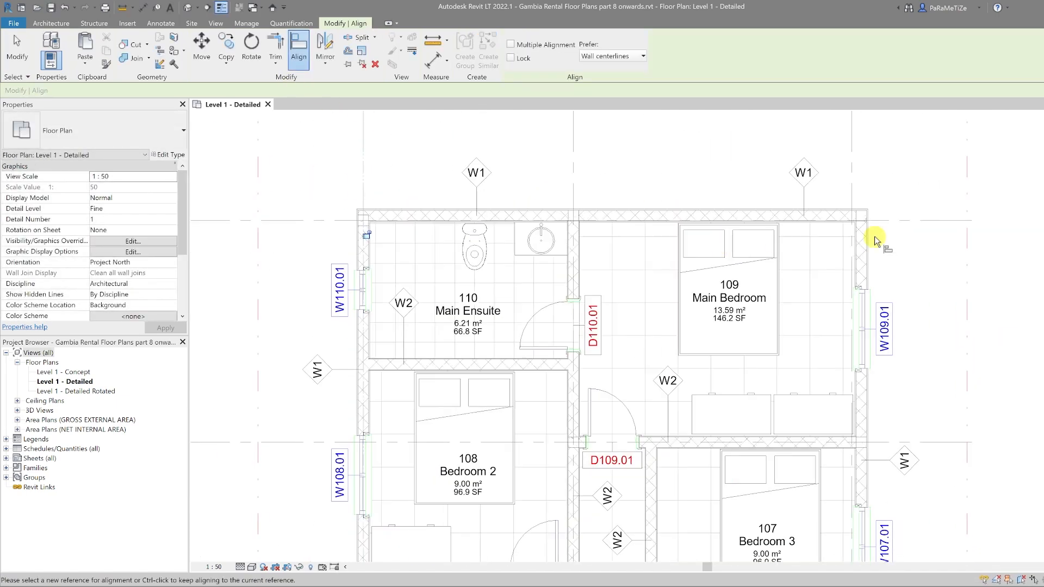
pyautogui.scroll(2, 859, 256)
pyautogui.scroll(-4, 833, 311)
pyautogui.scroll(5, 834, 308)
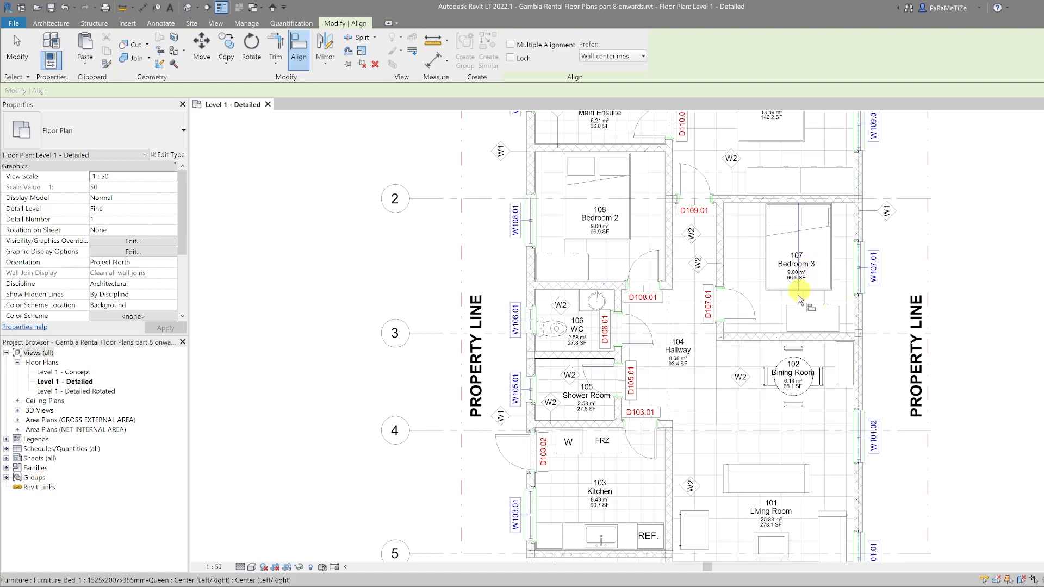
pyautogui.click(817, 339)
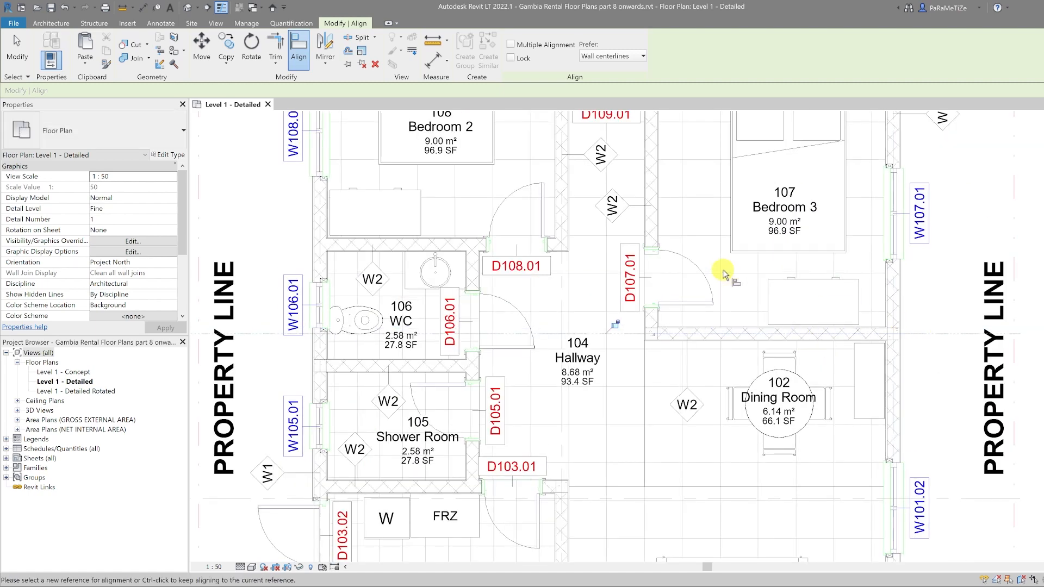
# Align grid 6 with the centerline of the exterior wall below the Living Room.
pyautogui.scroll(-3, 728, 284)
pyautogui.scroll(4, 776, 399)
pyautogui.scroll(3, 618, 441)
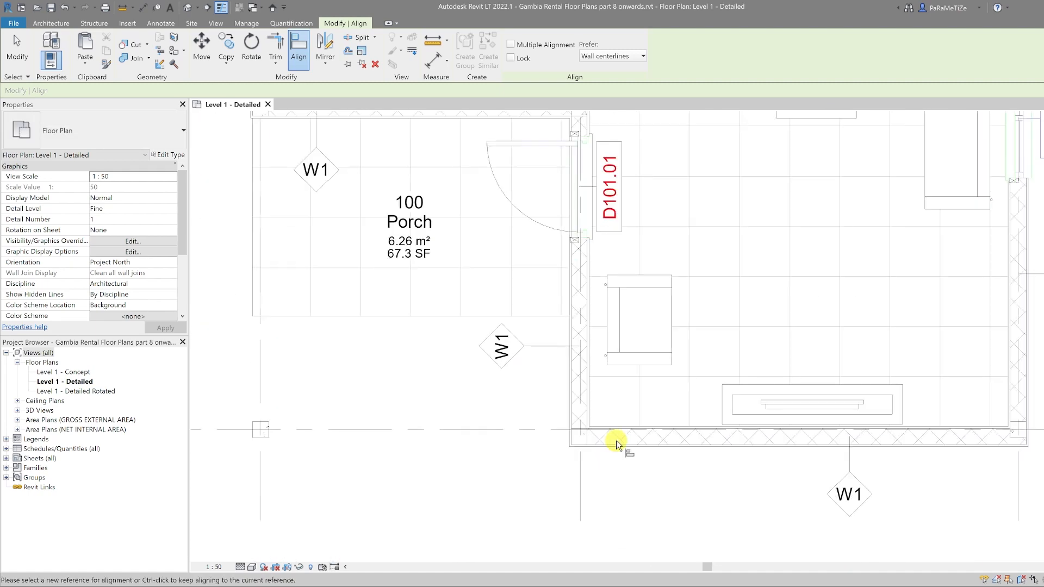
pyautogui.scroll(-4, 524, 431)
# Align grid 1 with the centerline of the exterior wall above the Main Ensuite and end the Align command.
pyautogui.moveTo(536, 419); pyautogui.dragTo(495, 522, button='middle')
pyautogui.scroll(6, 531, 152)
pyautogui.scroll(-5, 479, 172)
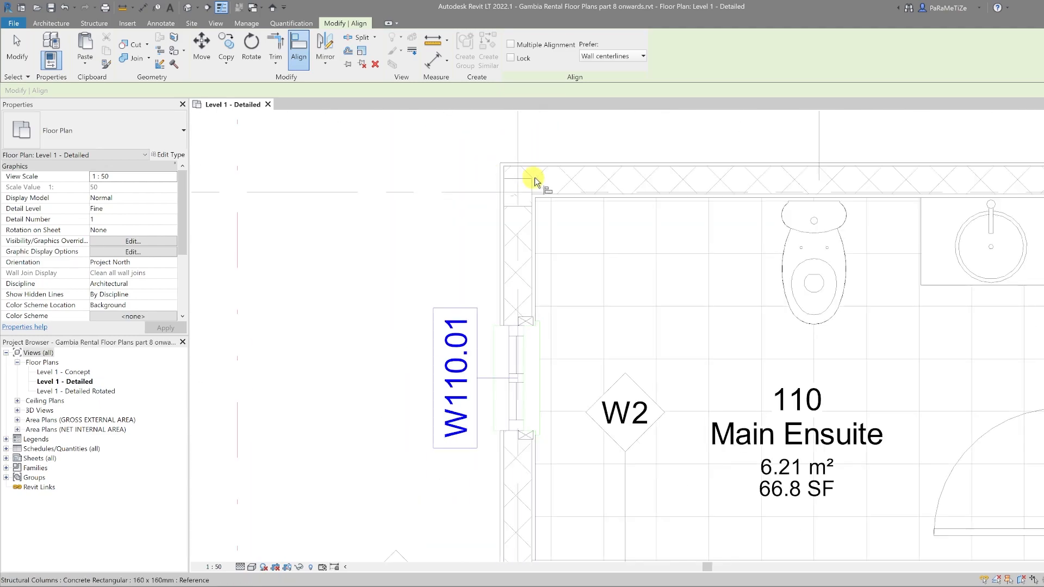
pyautogui.scroll(-2, 452, 263)
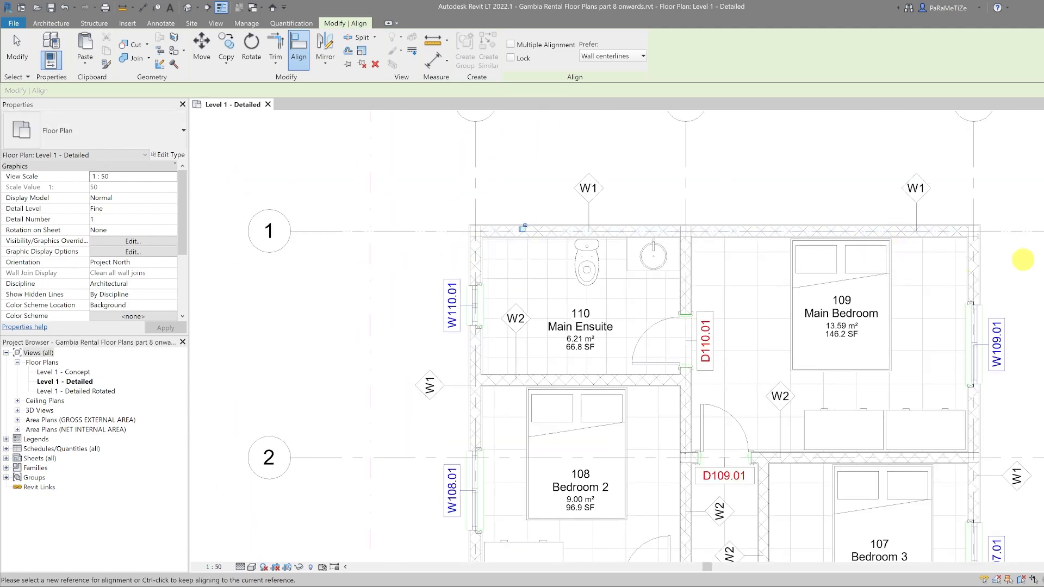
pyautogui.press('Escape')
pyautogui.press('Escape')
# Review the columns and grid lines across the whole floor plan.
pyautogui.scroll(2, 988, 242)
pyautogui.scroll(-1, 988, 242)
pyautogui.moveTo(1042, 498); pyautogui.dragTo(991, 252, button='middle')
pyautogui.scroll(-2, 983, 244)
pyautogui.moveTo(1023, 490); pyautogui.dragTo(1005, 358, button='middle')
pyautogui.moveTo(939, 354); pyautogui.dragTo(967, 252, button='middle')
pyautogui.moveTo(439, 377); pyautogui.dragTo(559, 413, button='middle')
pyautogui.scroll(-4, 437, 405)
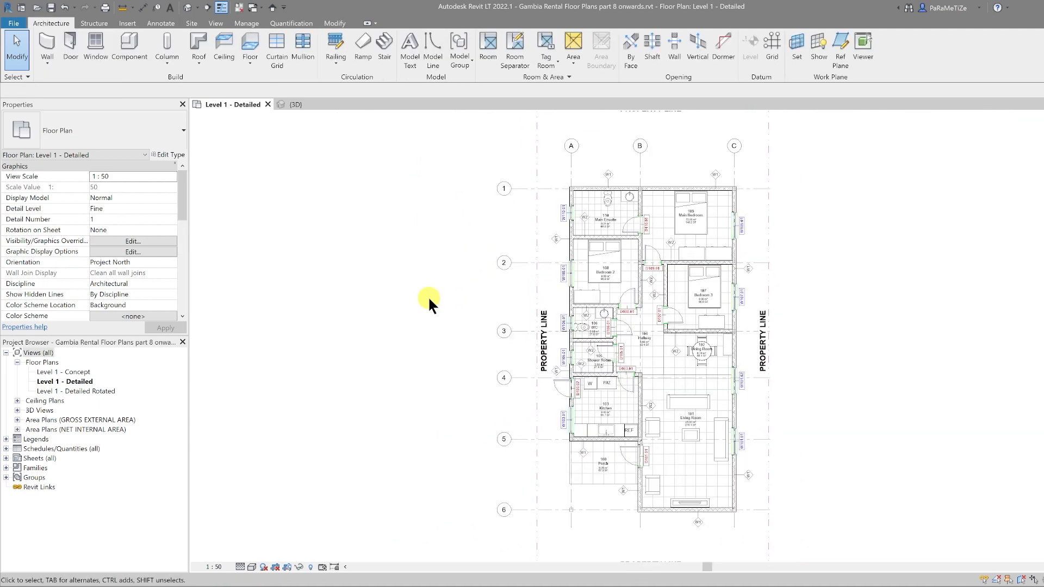
# Move the free-standing column at grids A and 6 straight up to the Porch's outer corner.
pyautogui.scroll(4, 575, 527)
pyautogui.click(571, 480)
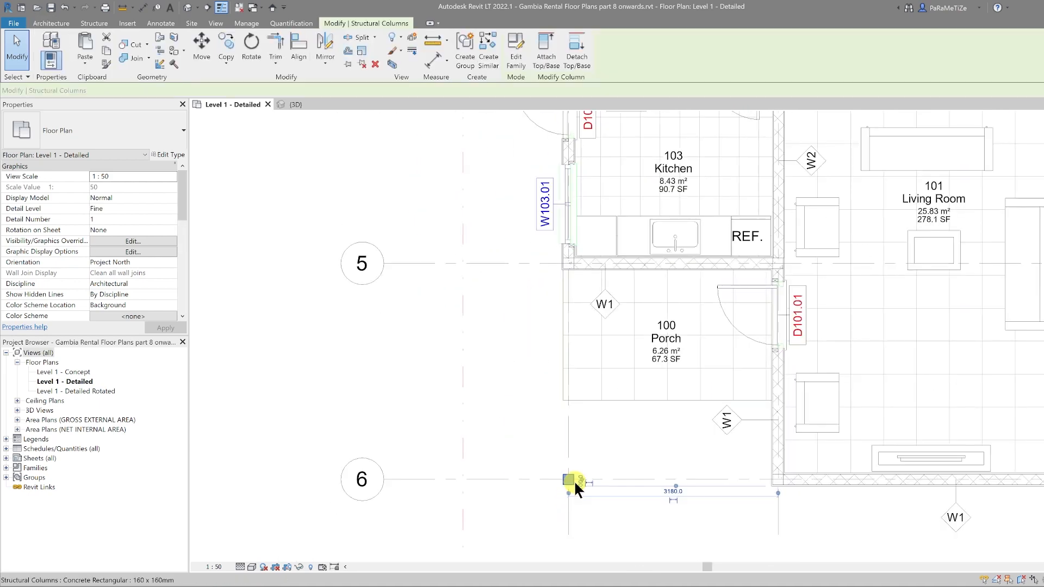
pyautogui.click(201, 49)
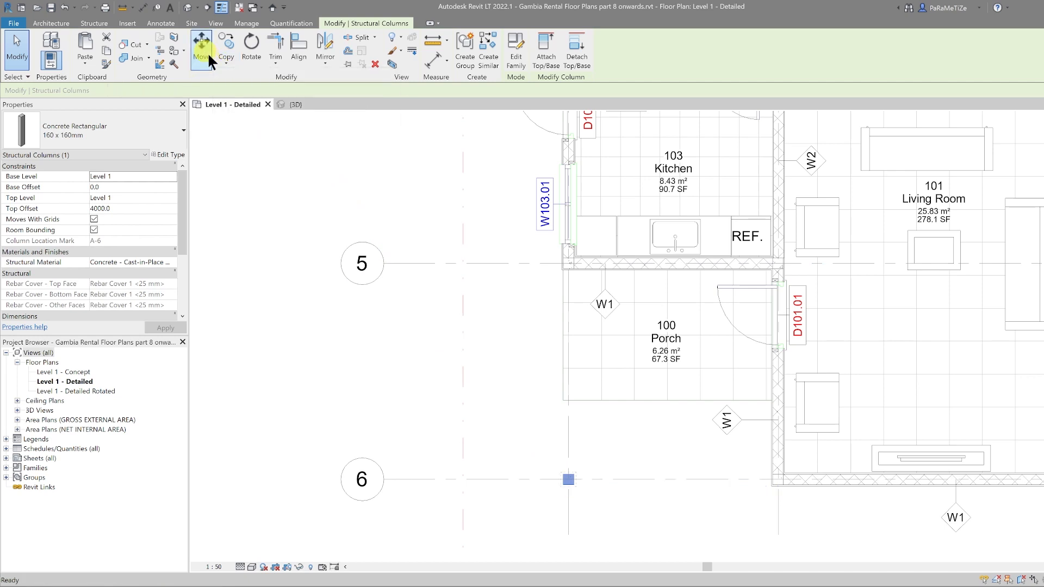
pyautogui.scroll(2, 568, 522)
pyautogui.click(568, 458)
pyautogui.click(570, 332)
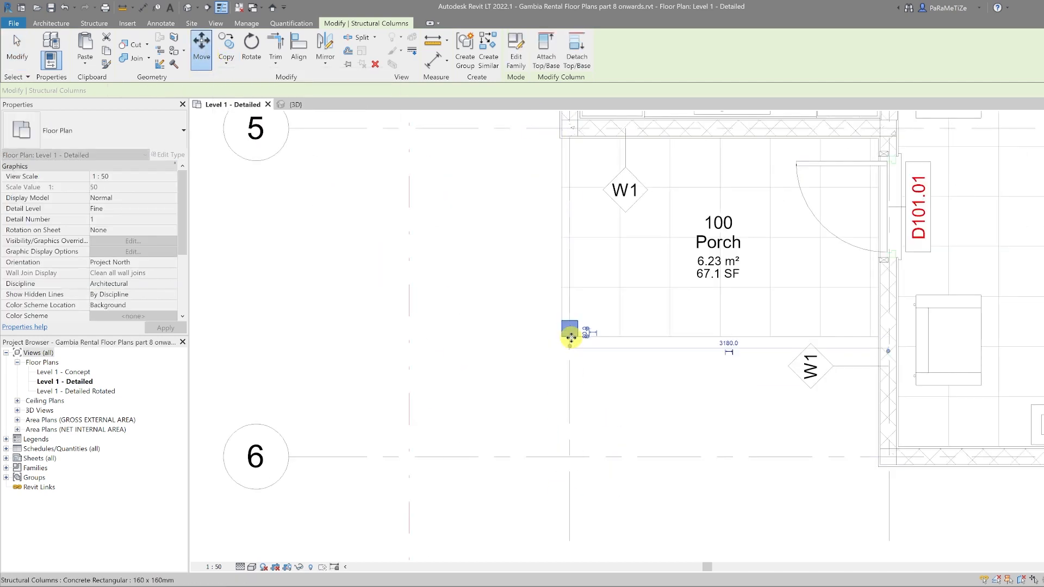
pyautogui.press('Escape')
pyautogui.scroll(-5, 620, 410)
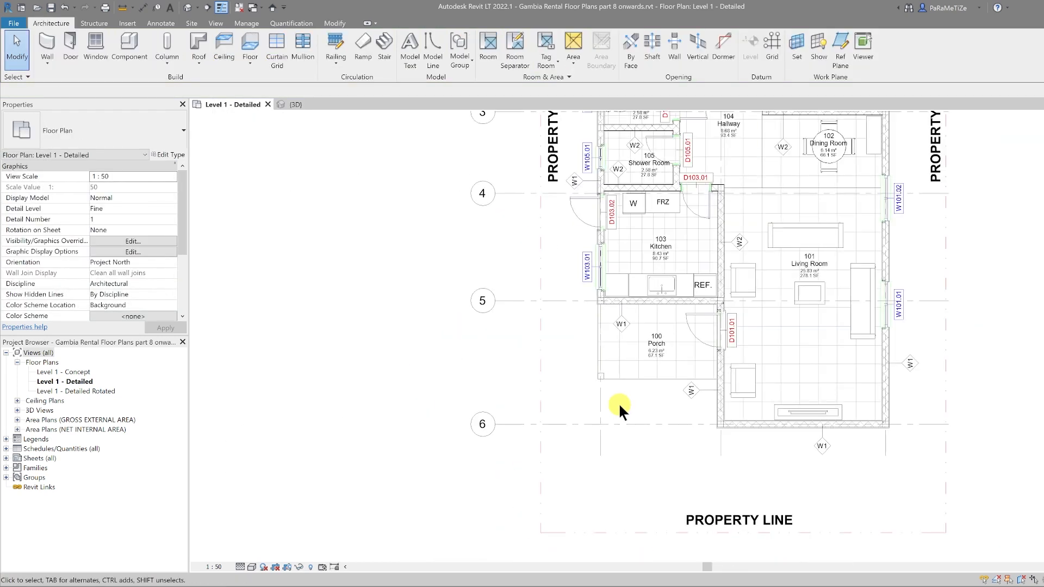
pyautogui.scroll(-3, 618, 402)
pyautogui.scroll(2, 558, 438)
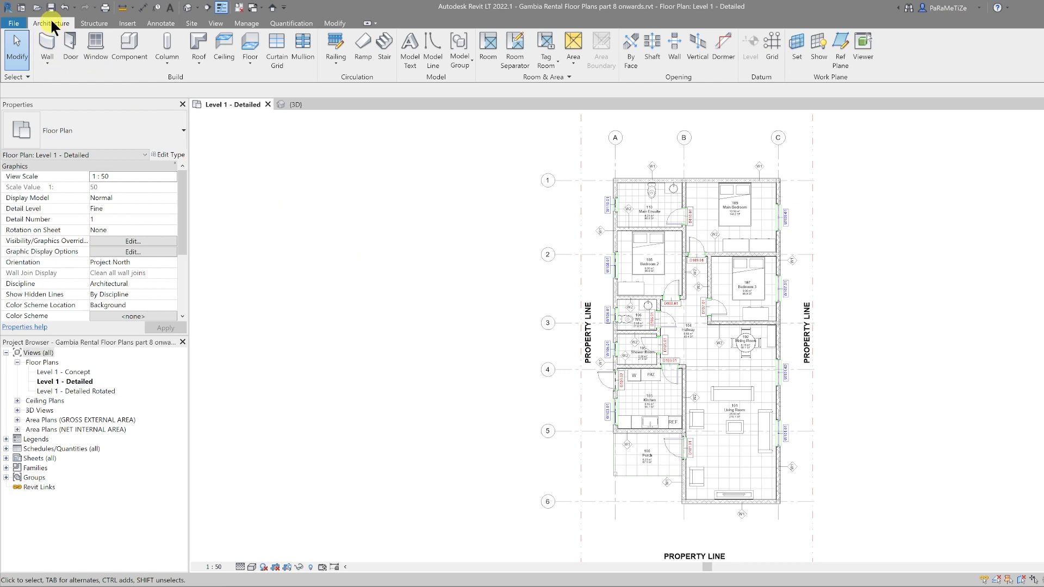
# Start a roof by footprint and sketch its boundary line along the grid 1 exterior wall with a 600 mm offset.
pyautogui.click(199, 56)
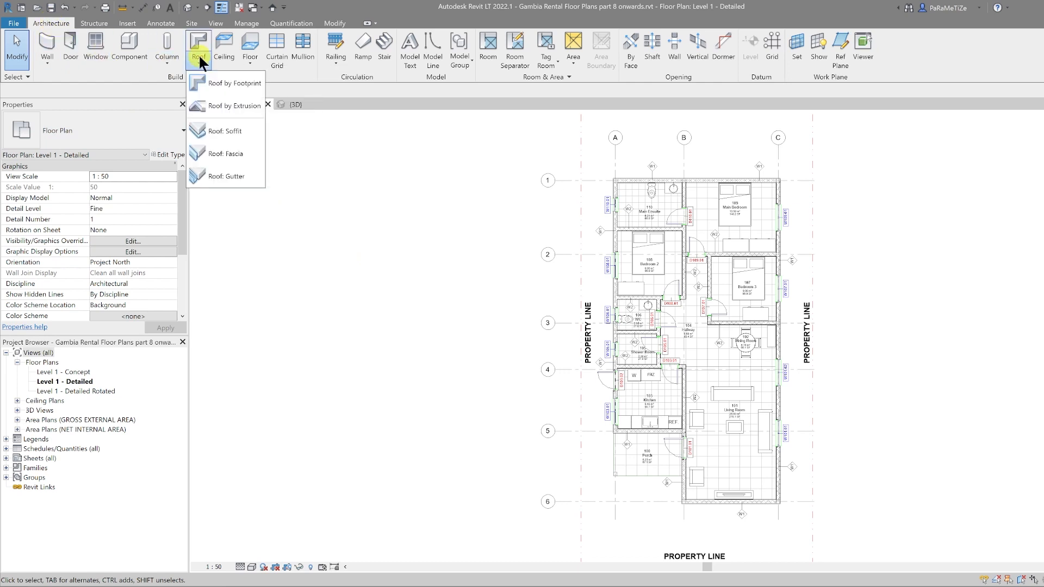
pyautogui.click(219, 84)
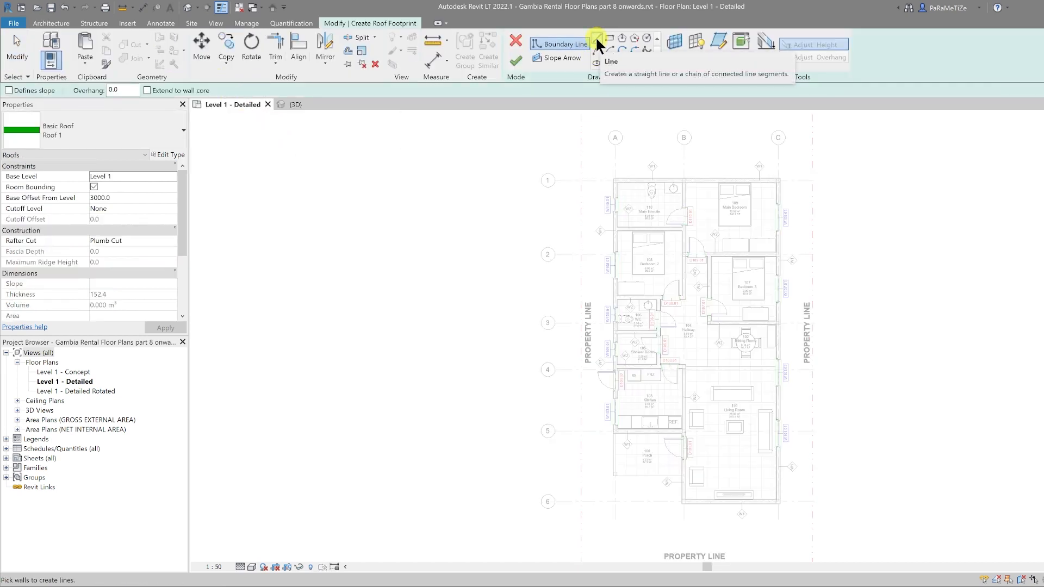
pyautogui.click(596, 39)
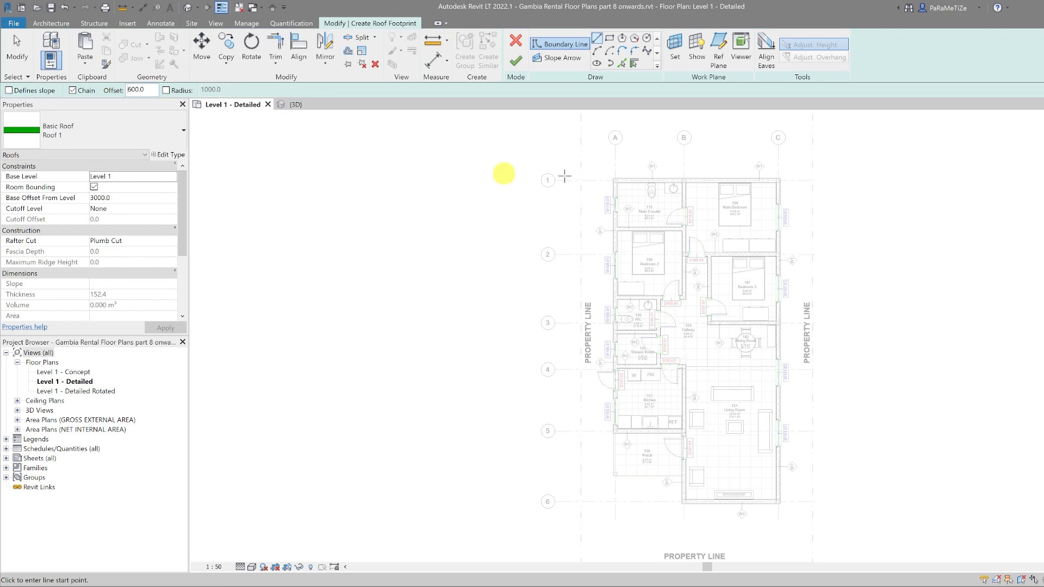
pyautogui.scroll(6, 625, 162)
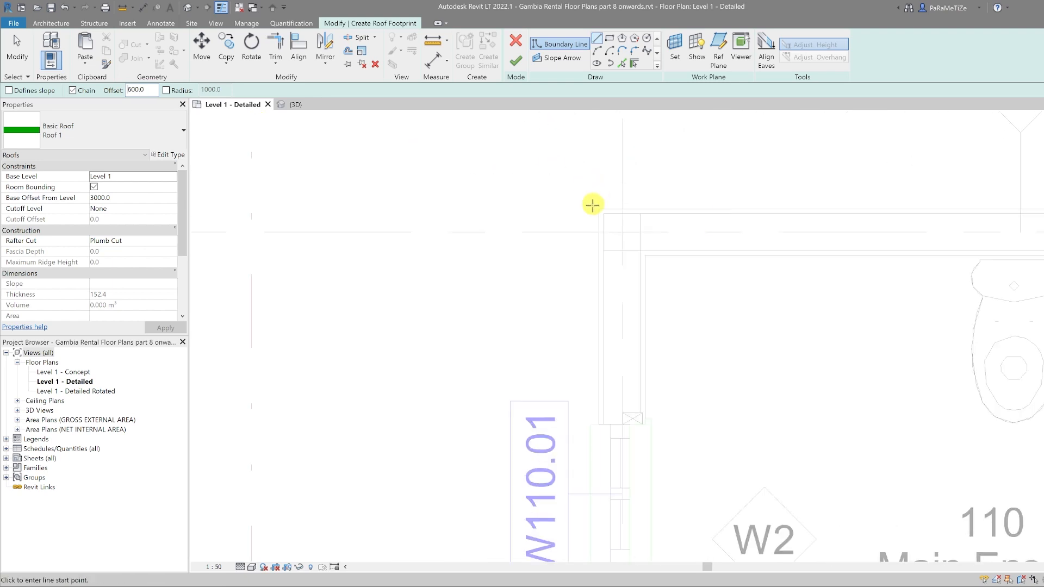
pyautogui.click(599, 209)
pyautogui.scroll(-5, 588, 359)
pyautogui.moveTo(1008, 312); pyautogui.dragTo(586, 262, button='middle')
pyautogui.scroll(3, 659, 262)
pyautogui.click(695, 267)
# Continue the roof boundary at the 600 mm offset along the exterior walls on grids C and 6.
pyautogui.scroll(-7, 702, 268)
pyautogui.moveTo(707, 516); pyautogui.dragTo(709, 401, button='middle')
pyautogui.scroll(7, 710, 344)
pyautogui.click(700, 251)
pyautogui.moveTo(403, 266); pyautogui.dragTo(670, 235, button='middle')
pyautogui.moveTo(294, 240); pyautogui.dragTo(638, 291, button='middle')
pyautogui.scroll(1, 637, 291)
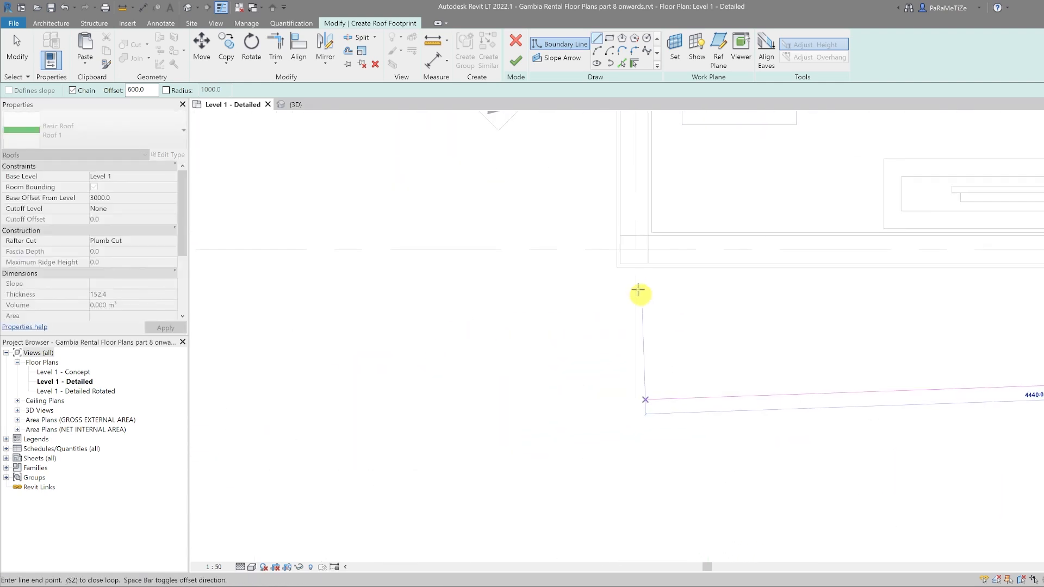
pyautogui.click(617, 267)
# Continue the offset roof boundary around the Porch and along the grid A side back to the starting corner.
pyautogui.moveTo(604, 203); pyautogui.dragTo(684, 406, button='middle')
pyautogui.scroll(-1, 682, 408)
pyautogui.click(692, 285)
pyautogui.moveTo(243, 296); pyautogui.dragTo(481, 307, button='middle')
pyautogui.click(502, 296)
pyautogui.scroll(-3, 500, 297)
pyautogui.scroll(3, 503, 297)
pyautogui.scroll(3, 503, 297)
pyautogui.click(517, 194)
pyautogui.press('Escape')
# Move the grid A side boundary line slightly sideways and trim it with the grid 1 boundary line to close the corner.
pyautogui.click(427, 296)
pyautogui.click(202, 46)
pyautogui.scroll(3, 535, 284)
pyautogui.click(496, 288)
pyautogui.click(491, 288)
pyautogui.scroll(-3, 490, 289)
pyautogui.press('Escape')
pyautogui.press('t')
pyautogui.press('r')
pyautogui.click(420, 277)
pyautogui.click(512, 239)
# Make the two long side boundary lines of the roof slope-defining with a slope of 25°.
pyautogui.scroll(-5, 508, 239)
pyautogui.moveTo(625, 340); pyautogui.dragTo(620, 261, button='middle')
pyautogui.scroll(2, 533, 364)
pyautogui.scroll(-2, 544, 374)
pyautogui.press('Escape')
pyautogui.moveTo(560, 374); pyautogui.dragTo(496, 461, button='middle')
pyautogui.press('Tab')
pyautogui.click(557, 408)
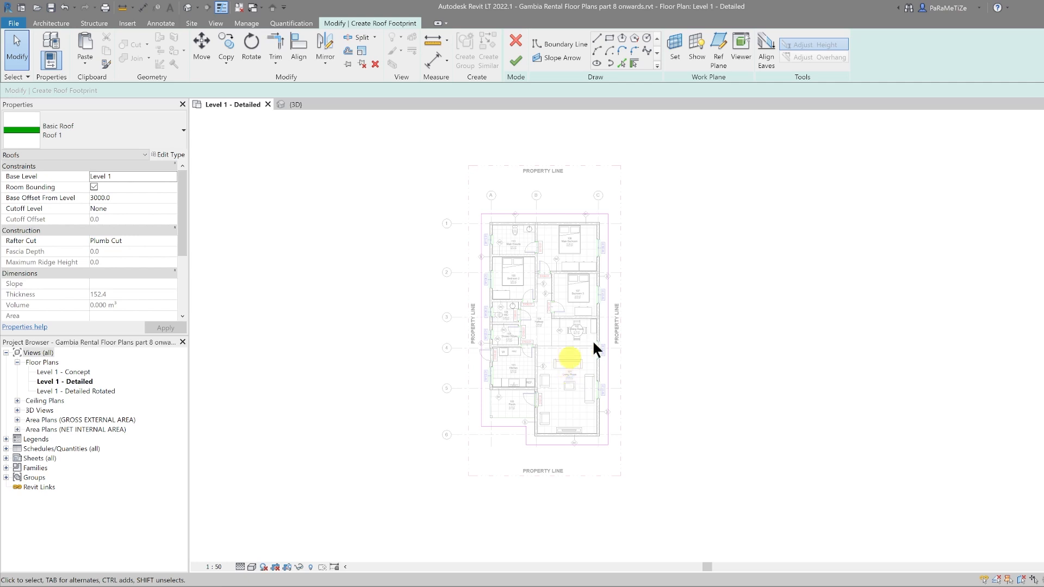
pyautogui.moveTo(652, 339); pyautogui.dragTo(463, 308)
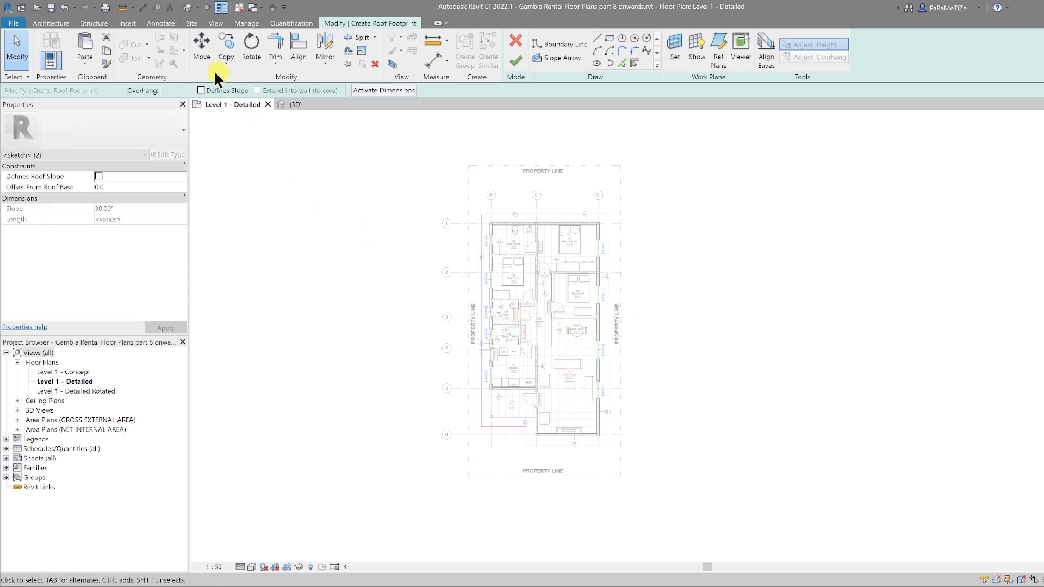
pyautogui.click(215, 88)
pyautogui.click(129, 208)
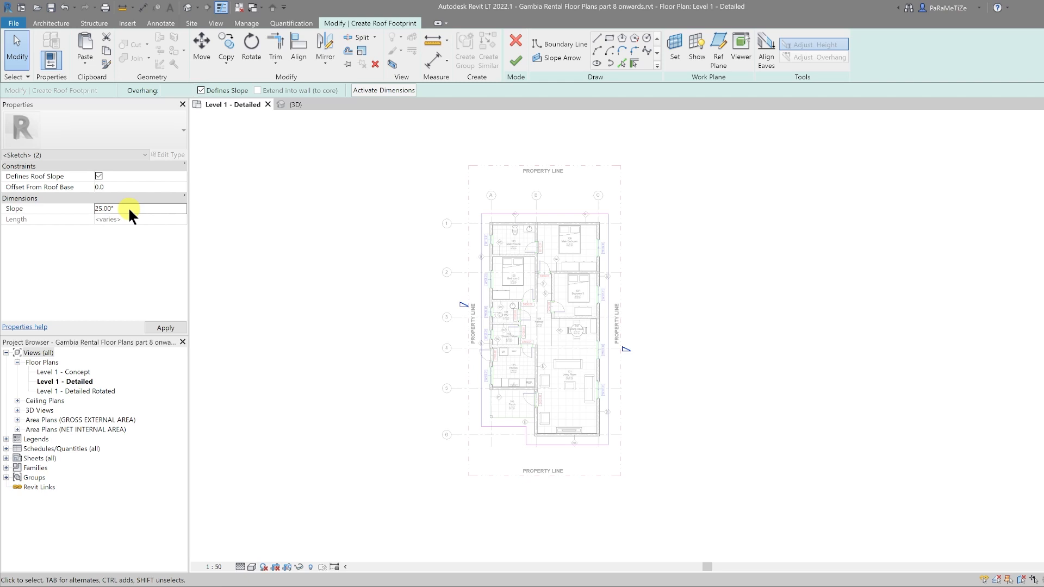
pyautogui.press('Escape')
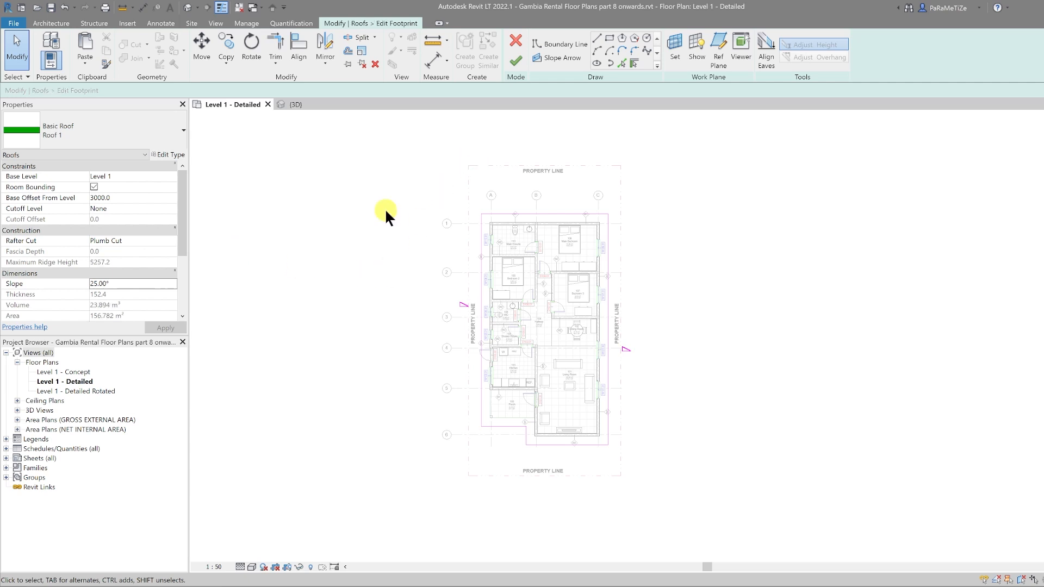
# Finish the roof footprint with the walls attached to the roof, and inspect the result in the 3D view.
pyautogui.click(514, 58)
pyautogui.click(569, 301)
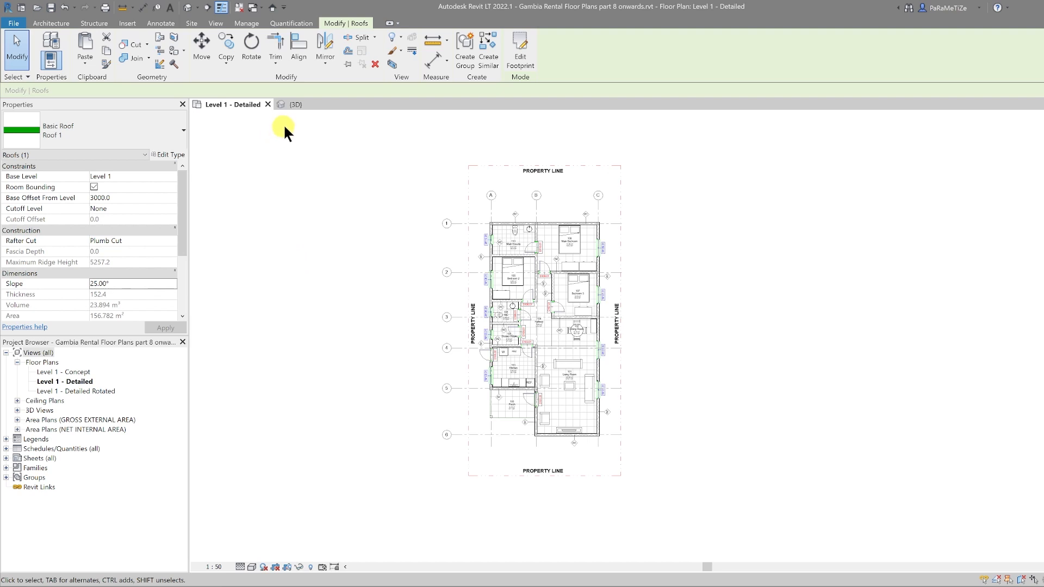
pyautogui.click(301, 105)
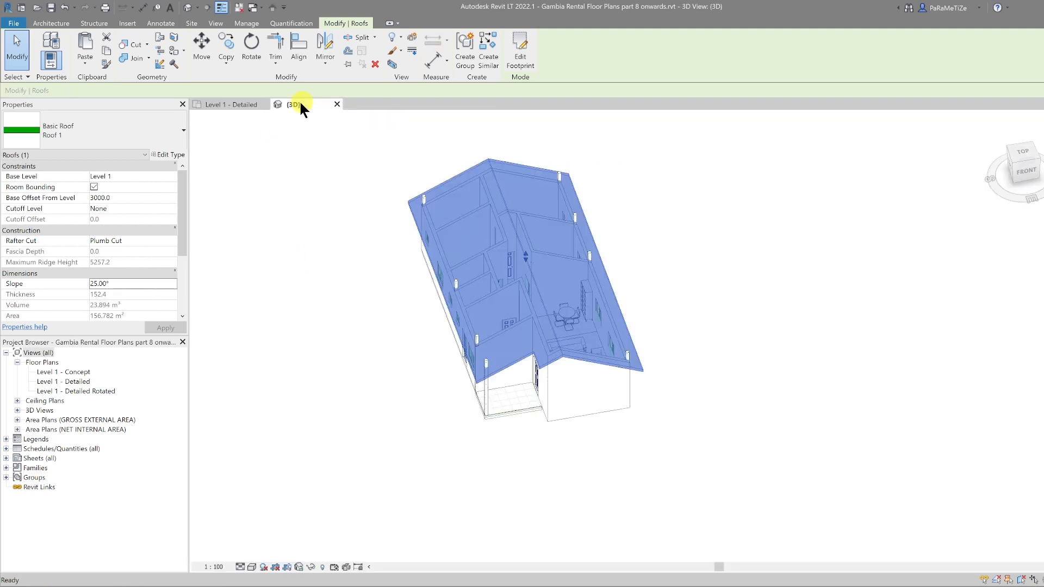
pyautogui.click(381, 374)
pyautogui.keyDown('shift'); pyautogui.moveTo(497, 435); pyautogui.dragTo(569, 446, button='middle'); pyautogui.keyUp('shift')
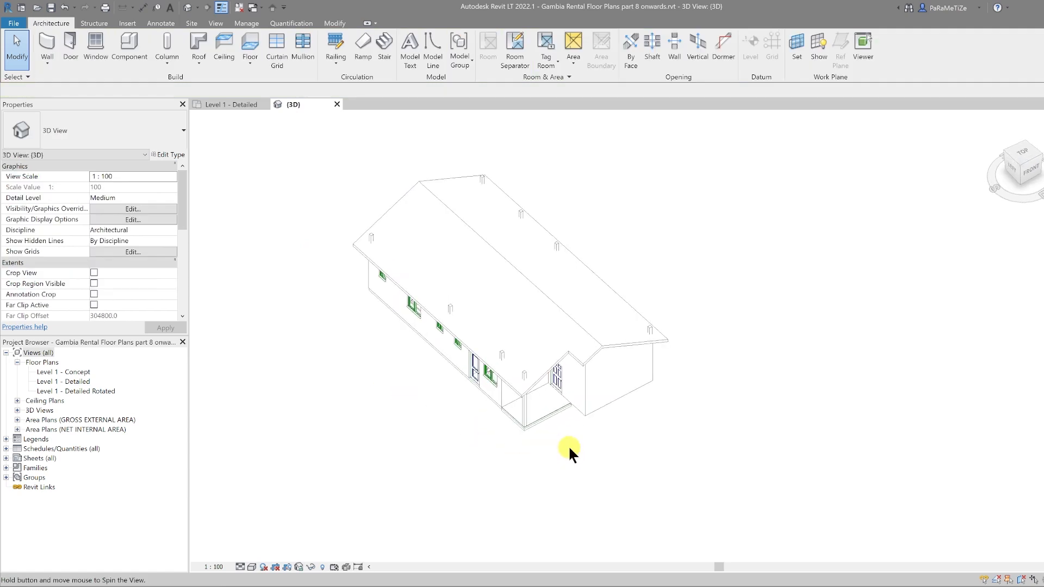
# Attach the tops of all visible 160 x 160 mm concrete columns to the roof.
pyautogui.click(524, 403)
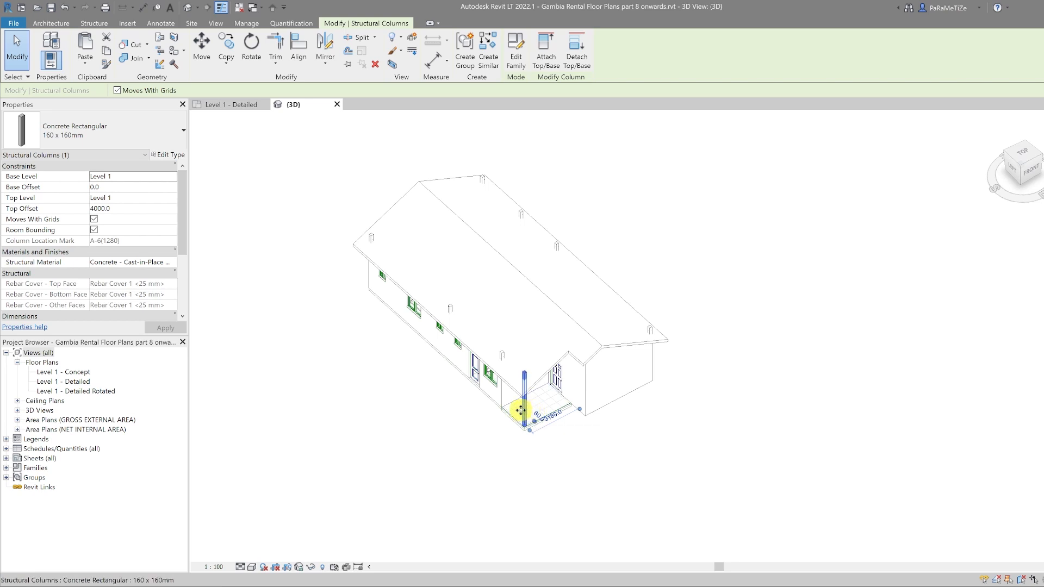
pyautogui.rightClick(524, 409)
pyautogui.moveTo(643, 263)
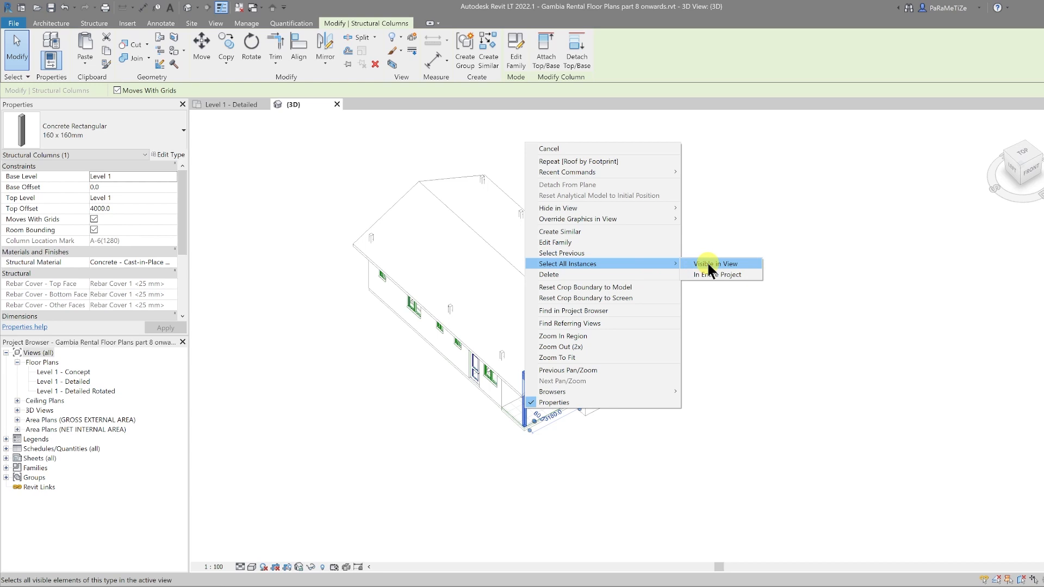
pyautogui.click(706, 263)
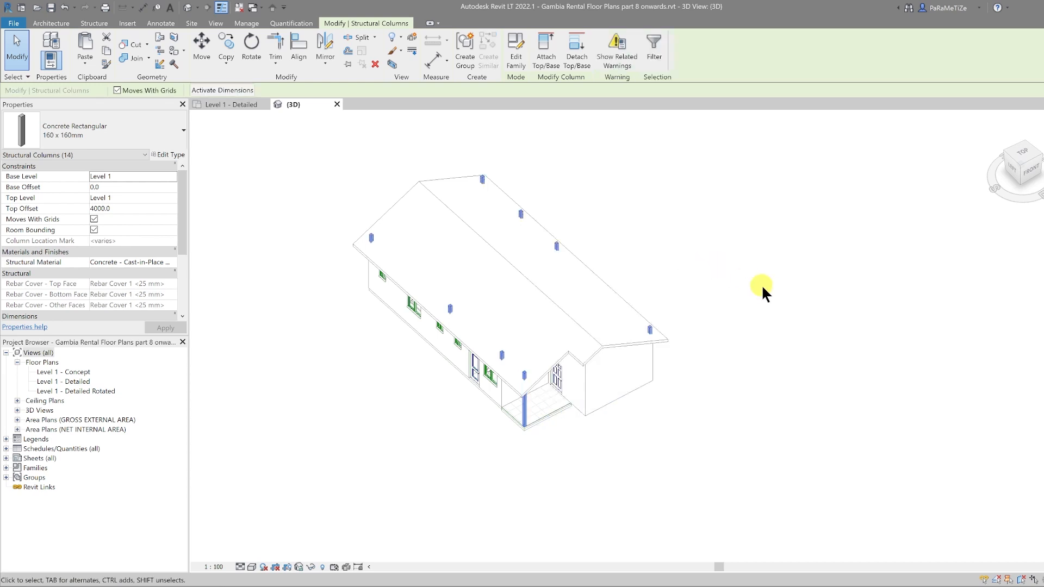
pyautogui.click(545, 51)
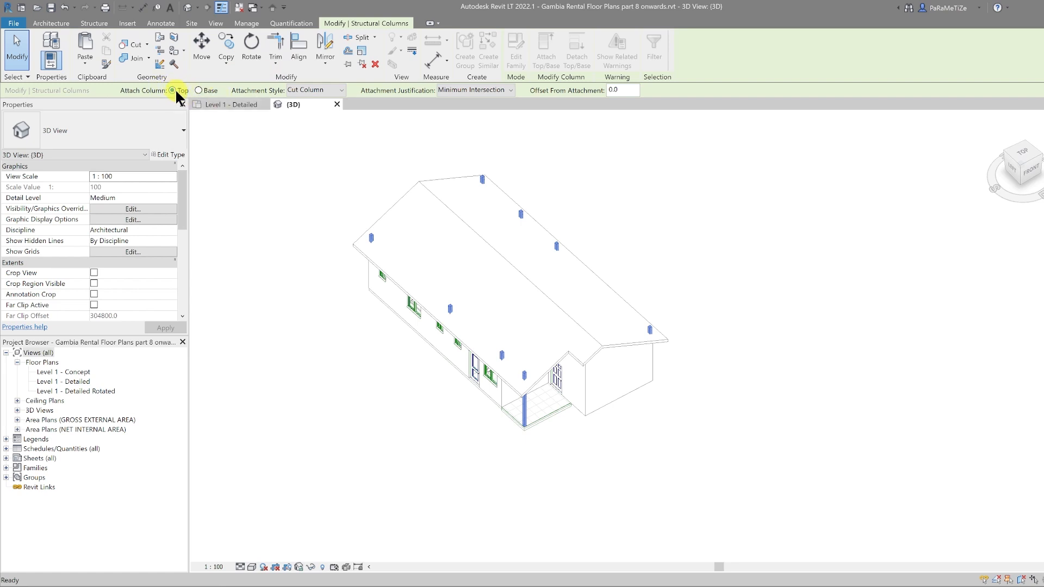
pyautogui.click(421, 181)
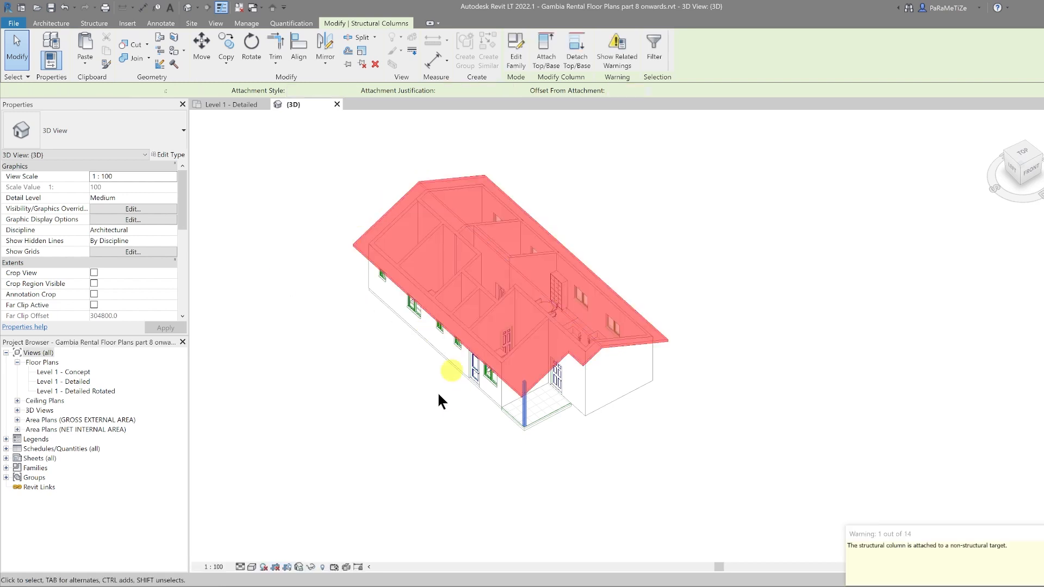
pyautogui.press('Escape')
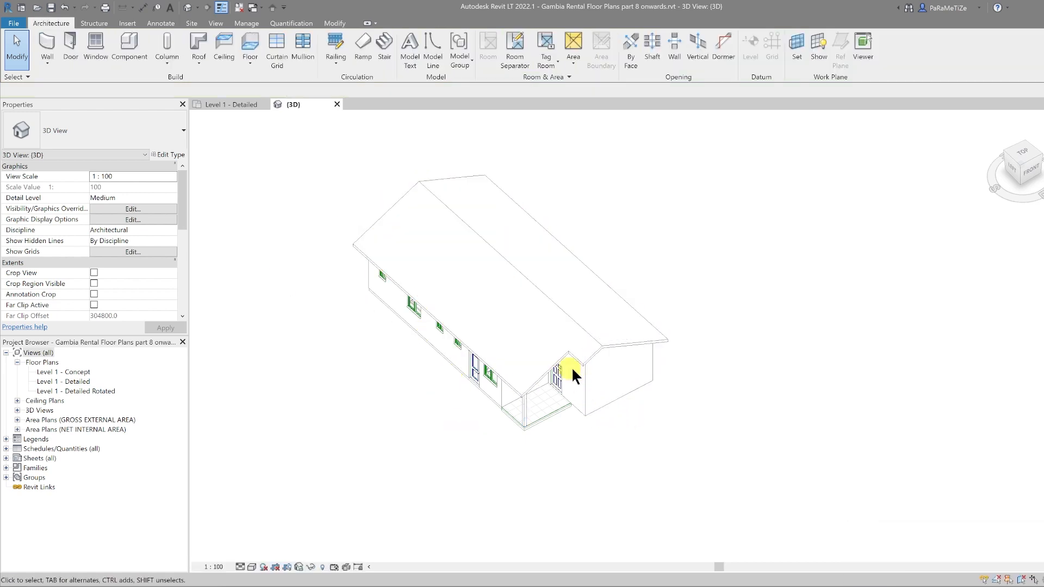
# Set the roof's base offset from Level 1 to 4000 mm.
pyautogui.keyDown('shift'); pyautogui.moveTo(646, 473); pyautogui.dragTo(584, 356, button='middle'); pyautogui.keyUp('shift')
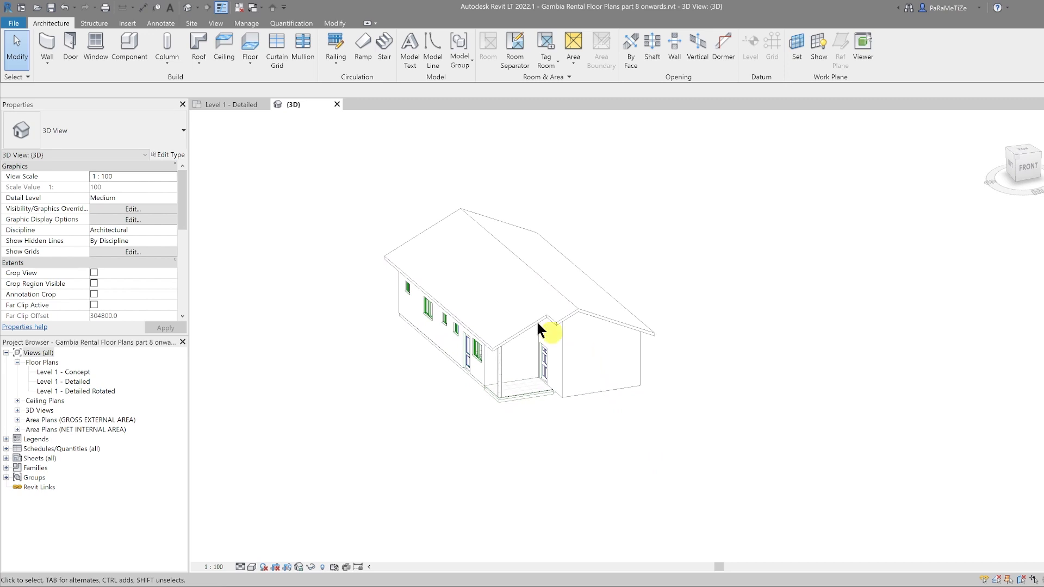
pyautogui.click(536, 318)
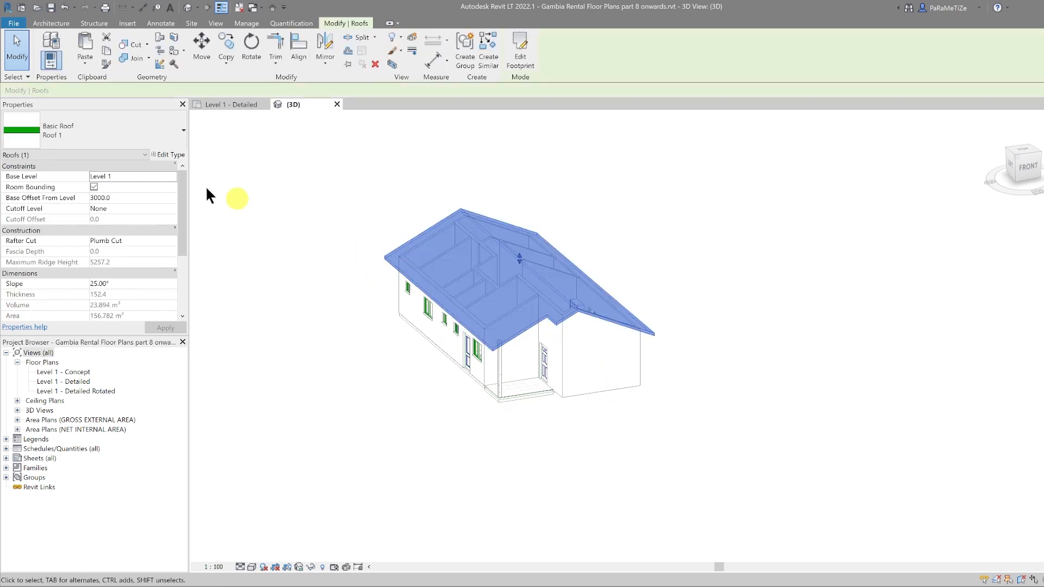
pyautogui.click(135, 196)
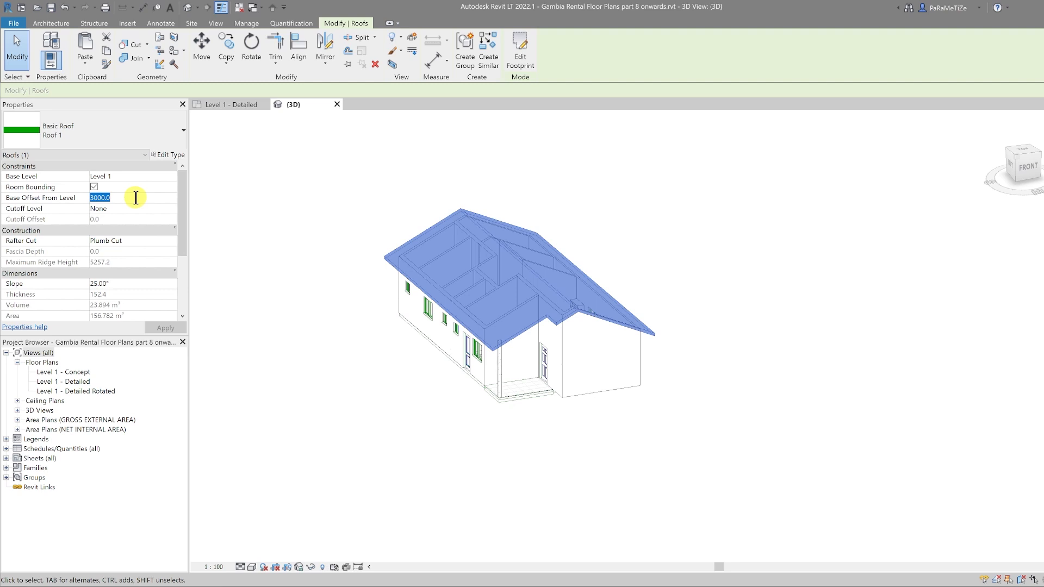
pyautogui.write('4000')
pyautogui.click(149, 327)
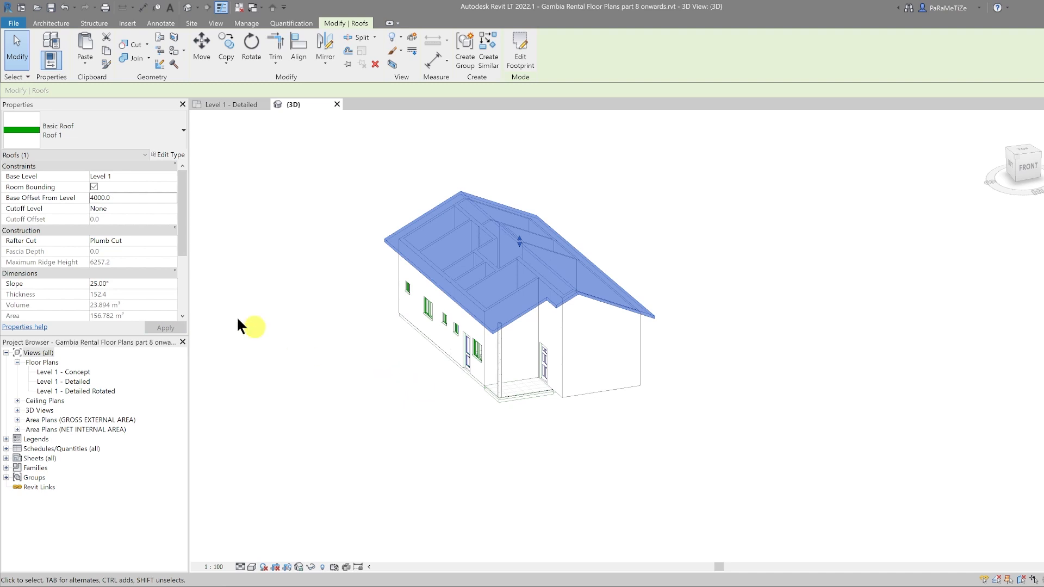
# Set the roof's base offset from Level 1 to 3000 mm and review its properties.
pyautogui.click(135, 197)
pyautogui.write('3000.0')
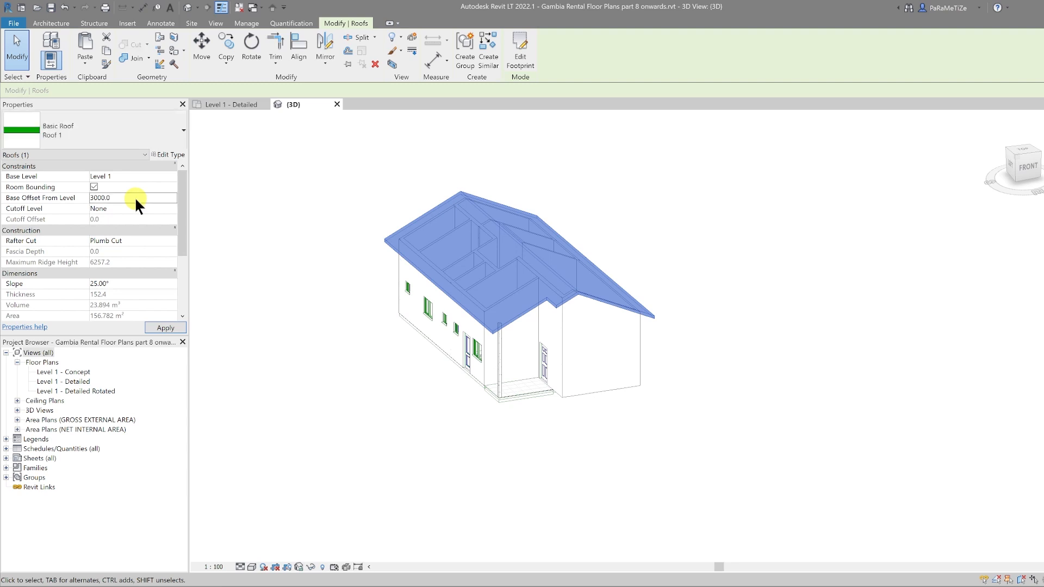
pyautogui.click(411, 401)
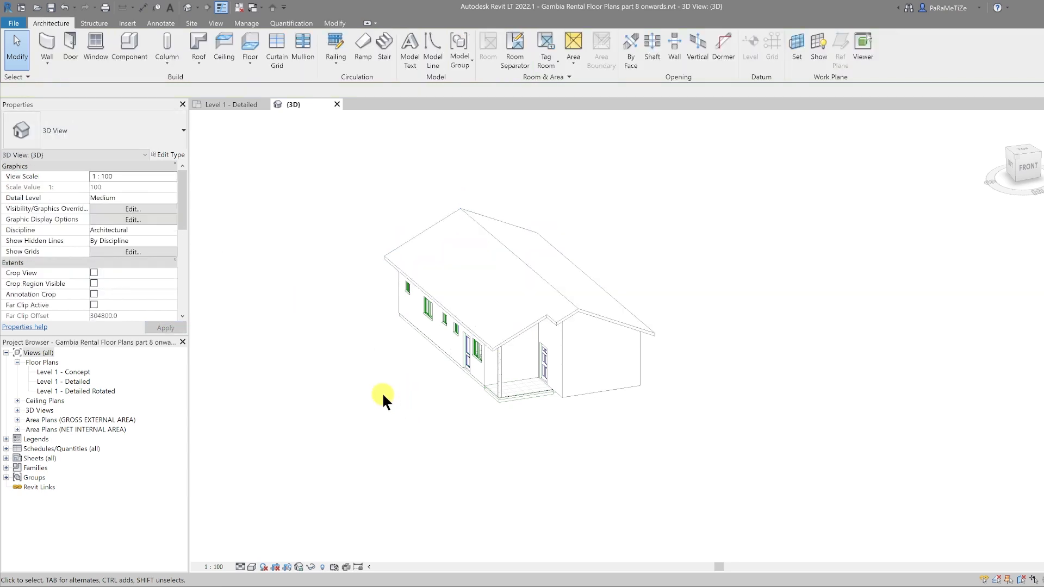
pyautogui.click(461, 323)
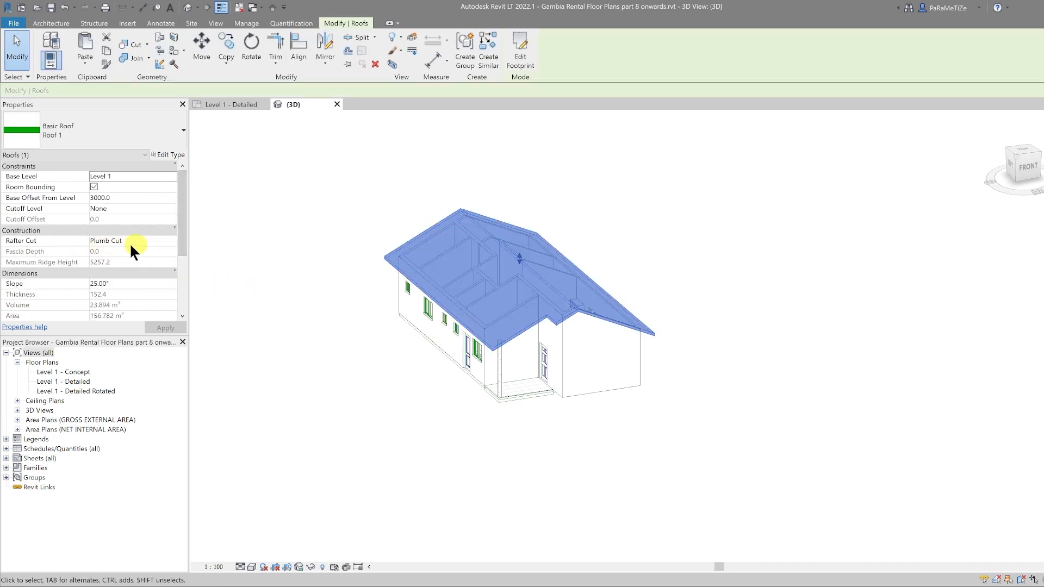
pyautogui.scroll(-3, 136, 264)
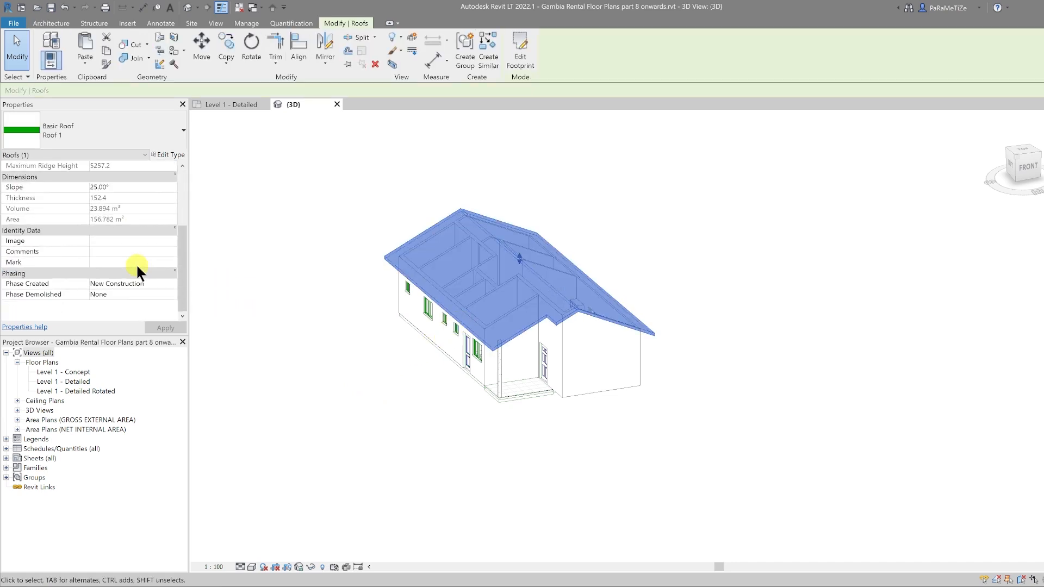
pyautogui.scroll(3, 136, 207)
pyautogui.click(348, 286)
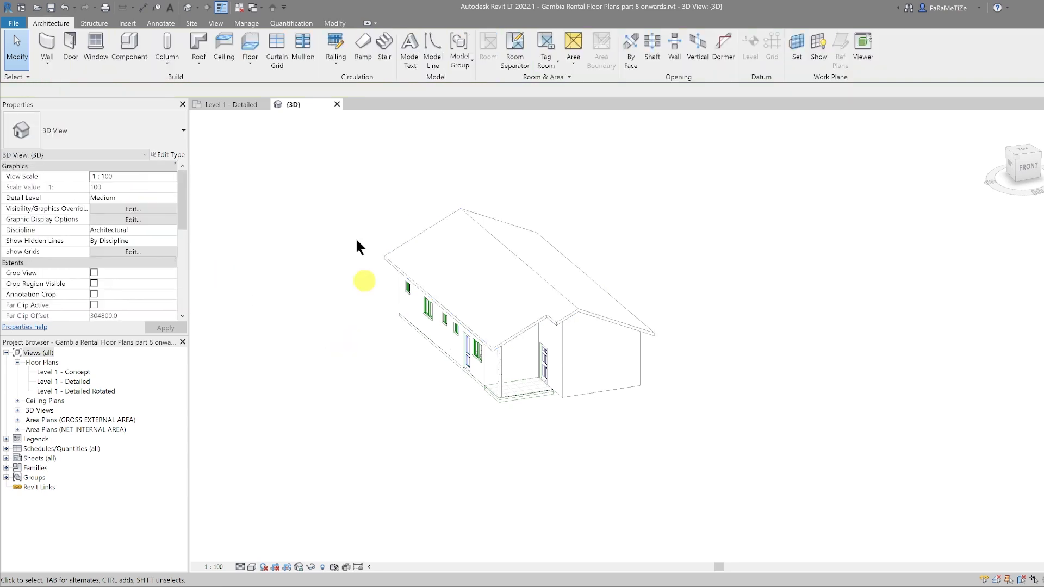
# Duplicate the roof through the clipboard, pasting the copy aligned to the same place.
pyautogui.scroll(3, 386, 253)
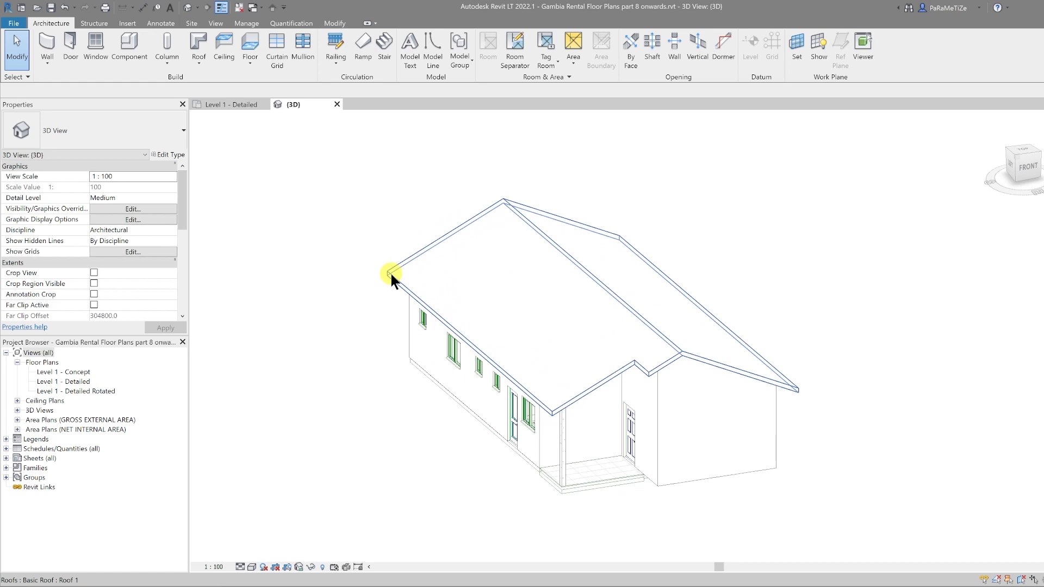
pyautogui.click(390, 273)
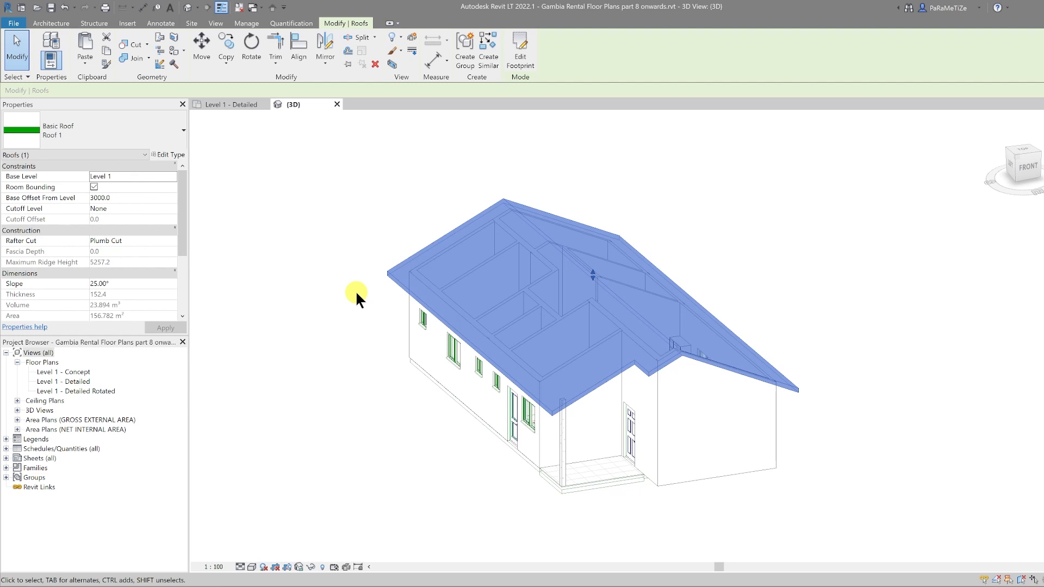
pyautogui.click(359, 294)
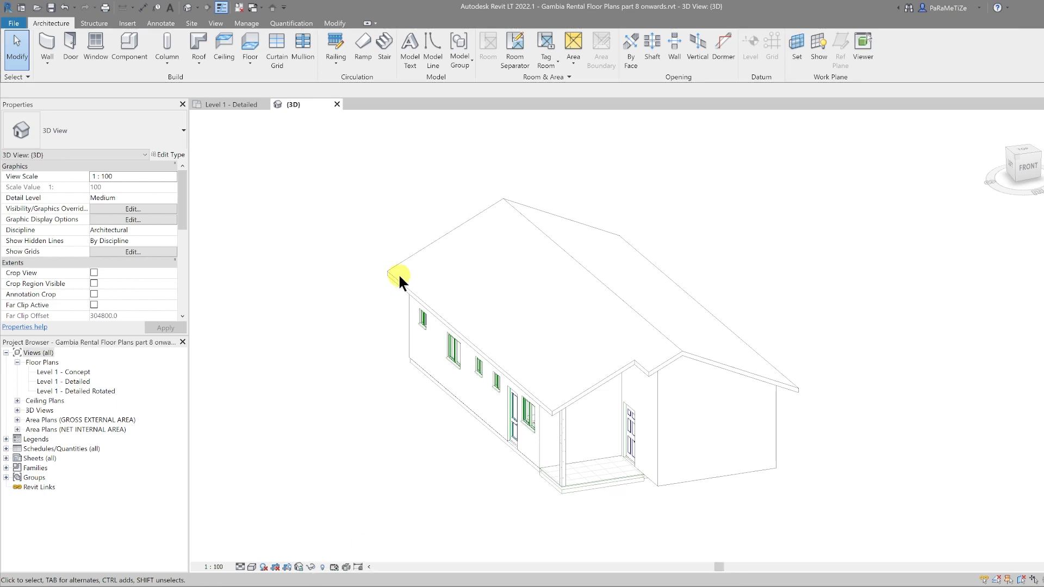
pyautogui.click(380, 277)
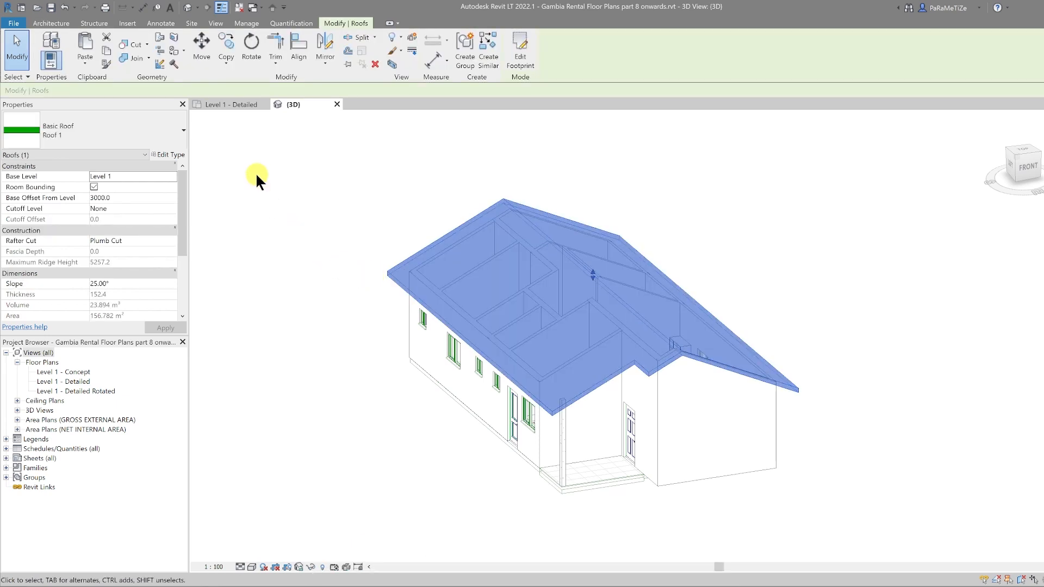
pyautogui.click(89, 59)
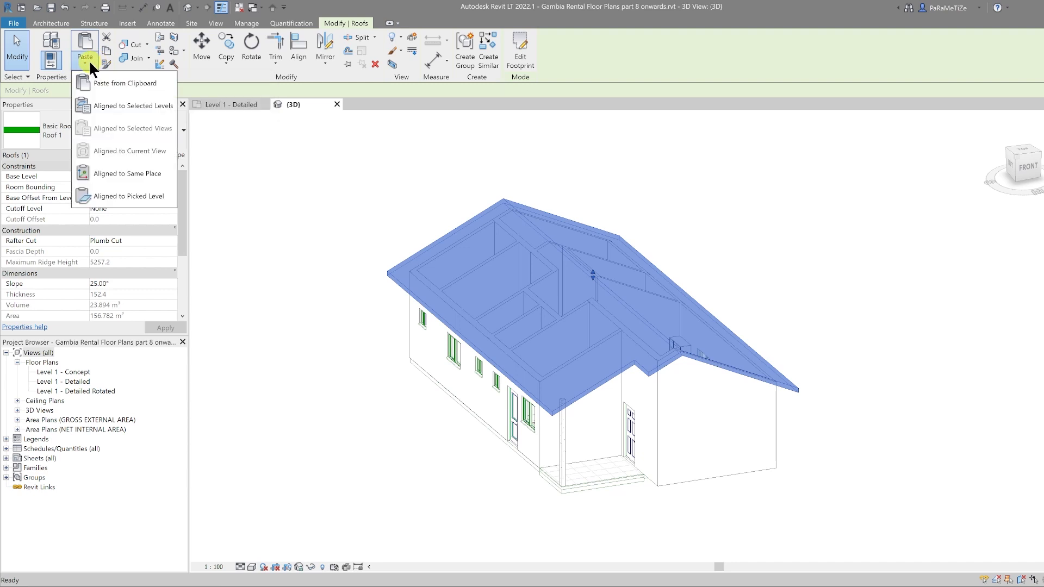
pyautogui.click(139, 172)
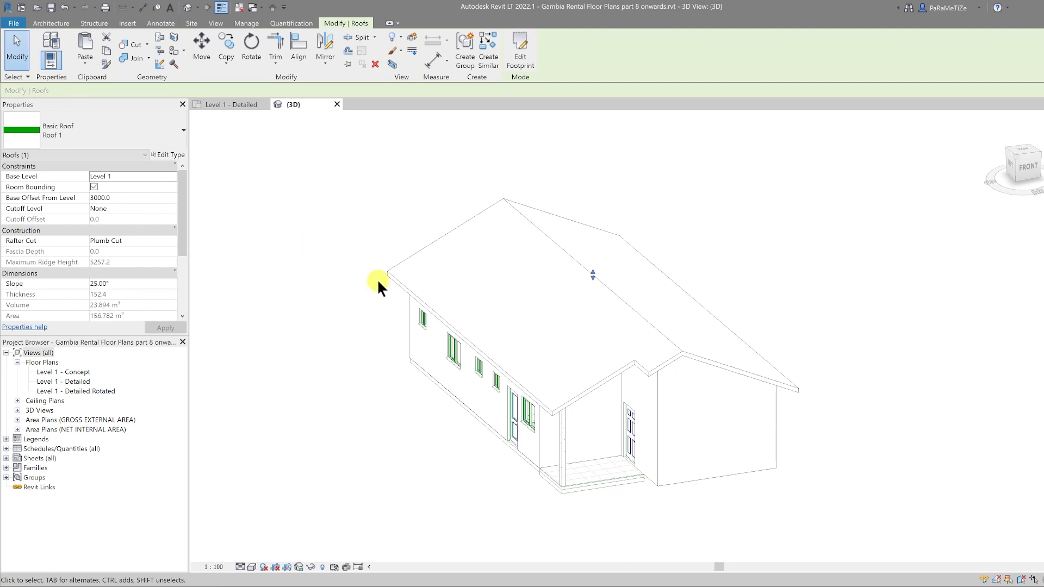
# Set the duplicate roof's base offset from Level 1 to 3100 mm and change its type to Sloped Glazing.
pyautogui.click(129, 197)
pyautogui.write('3100')
pyautogui.press('Return')
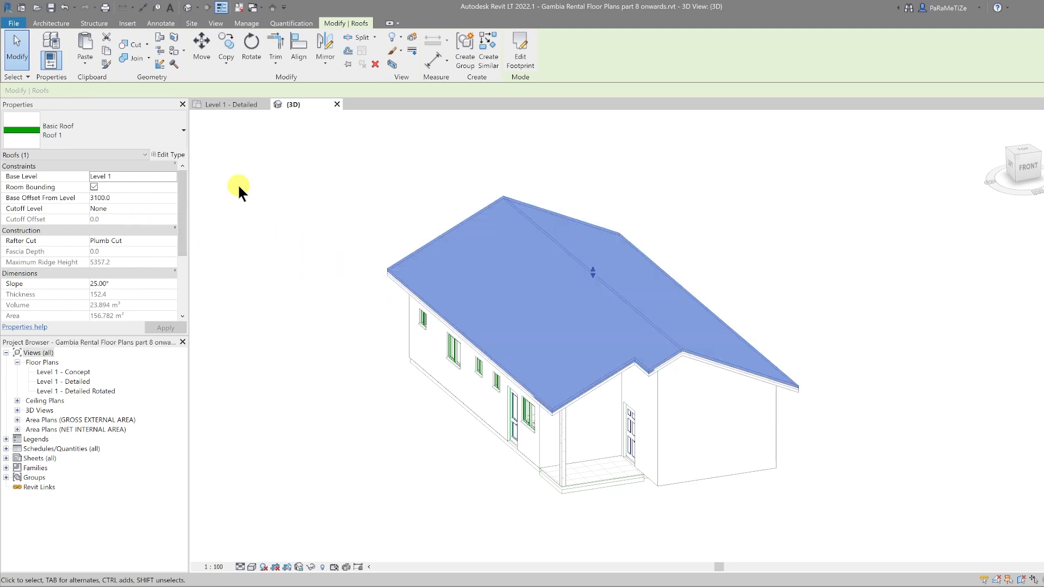
pyautogui.click(114, 131)
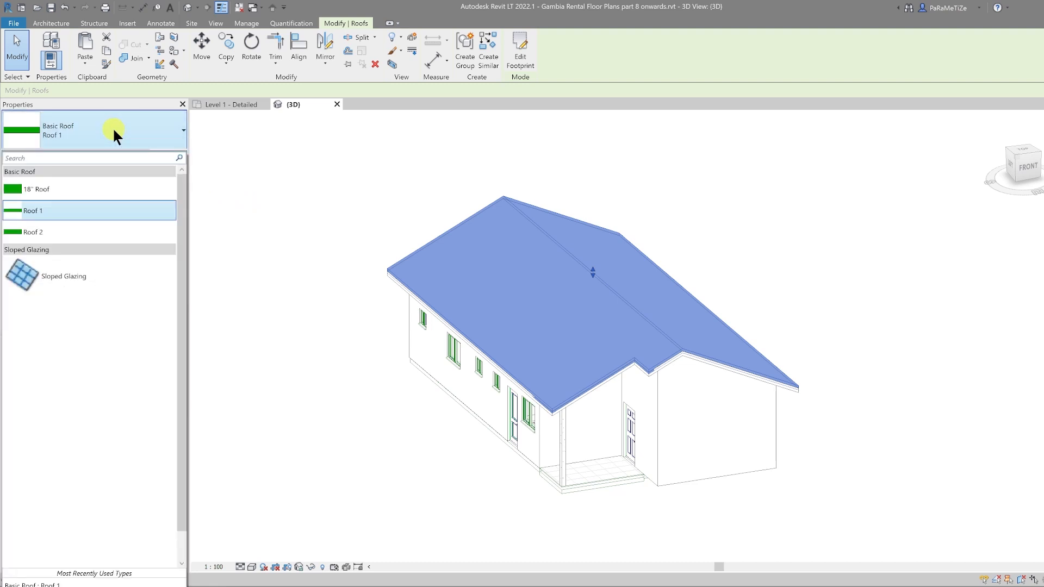
pyautogui.click(96, 271)
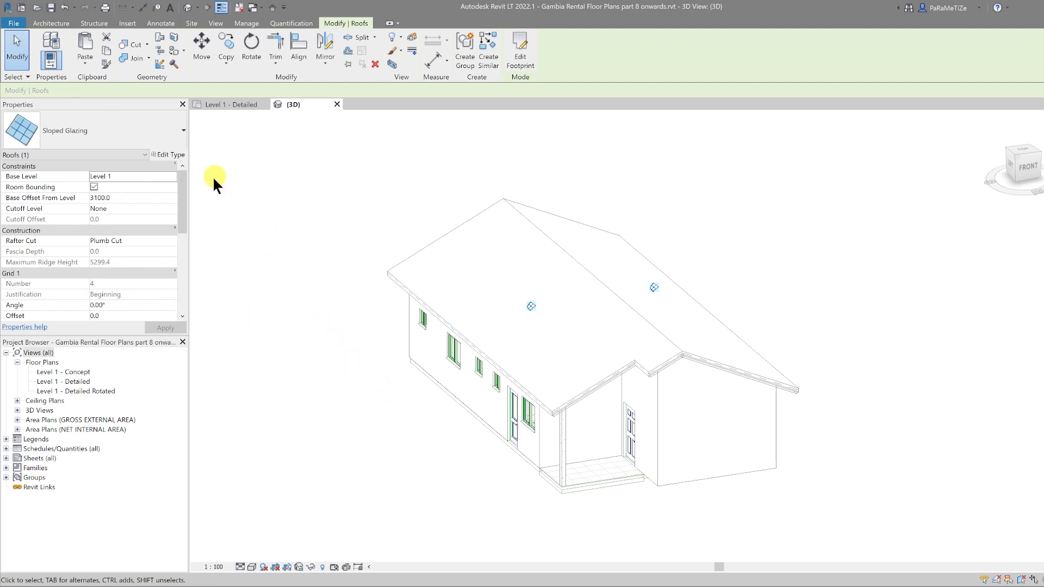
# Edit the Sloped Glazing type to use Empty System Panel : Empty as curtain panel and a Fixed Distance layout for Grid 1.
pyautogui.click(168, 156)
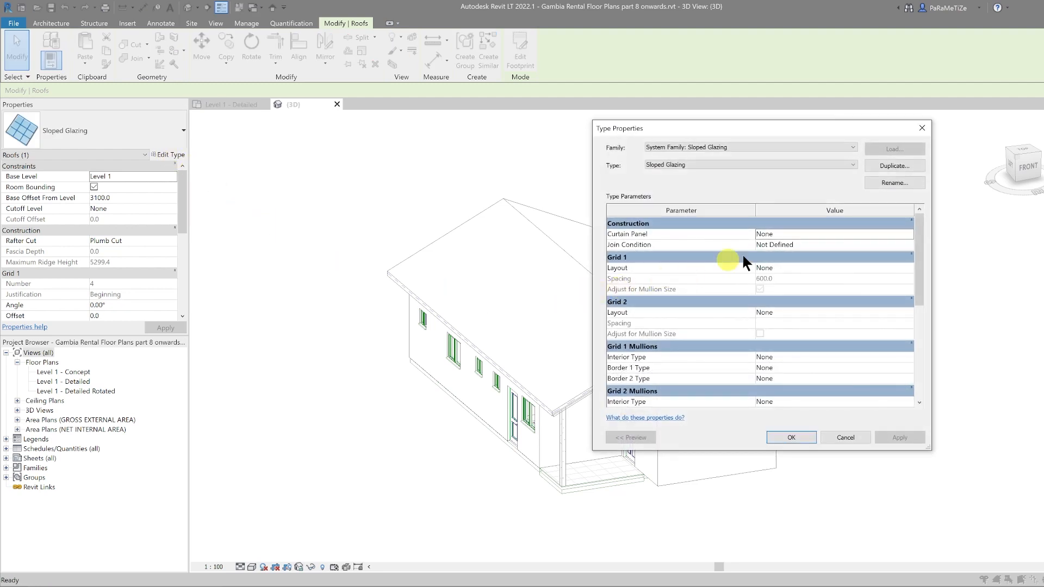
pyautogui.click(908, 233)
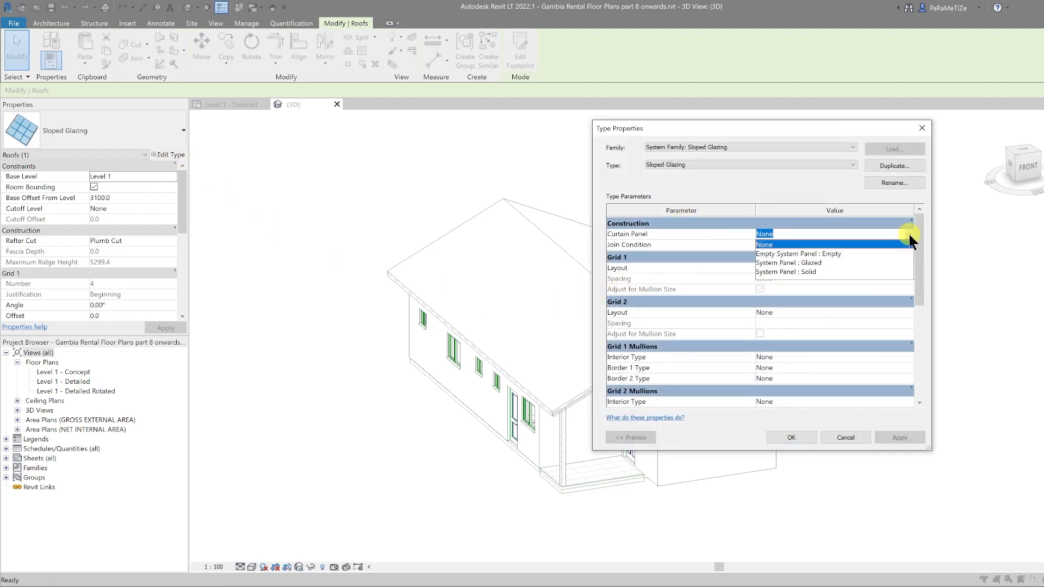
pyautogui.click(784, 254)
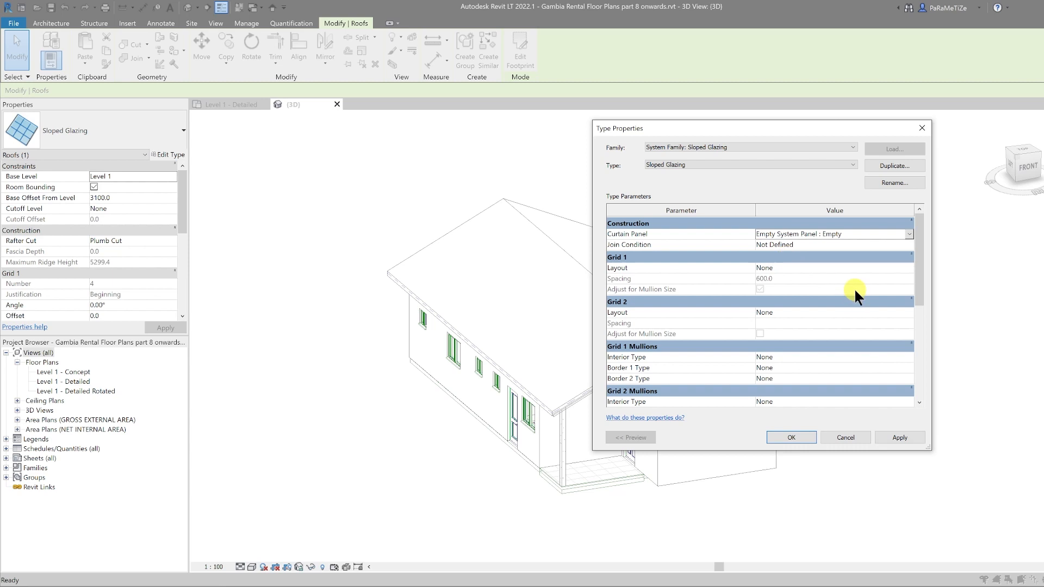
pyautogui.click(910, 268)
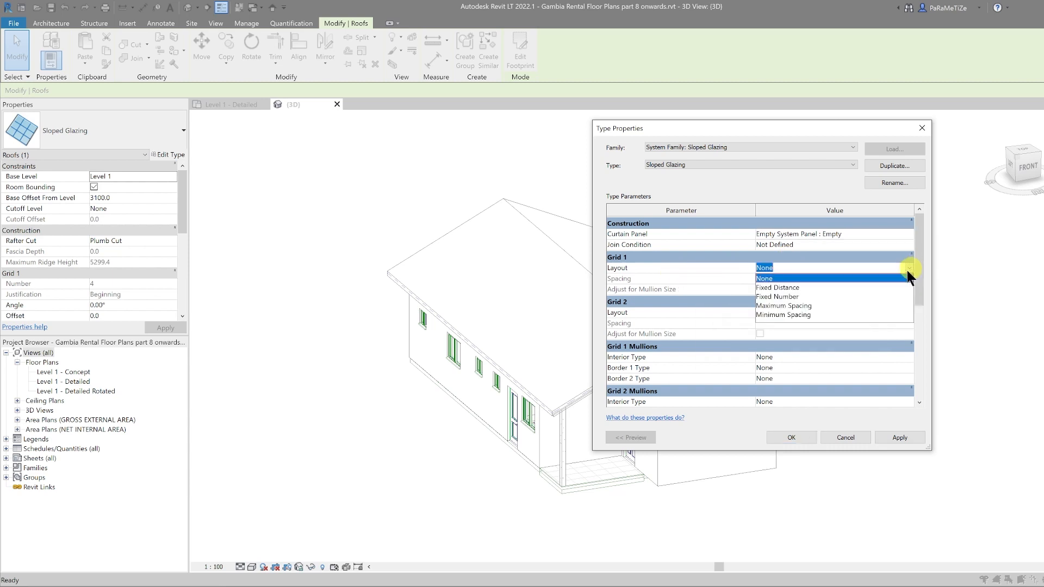
pyautogui.click(804, 287)
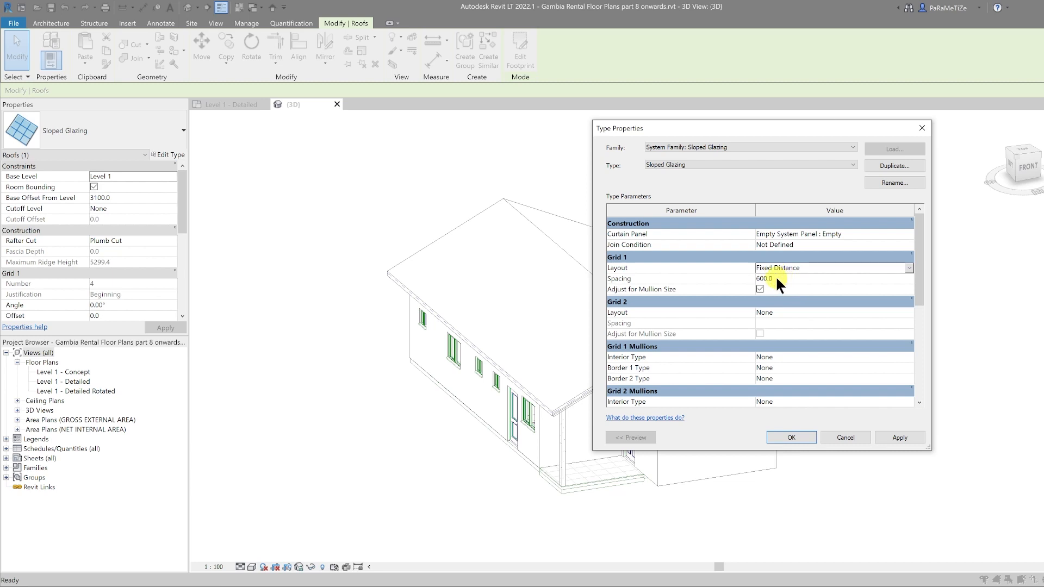
# Set the interior type of the Grid 1 mullions to Rectangular Mullion : Rectangular Mullion 1 and apply the type changes.
pyautogui.scroll(-1, 729, 308)
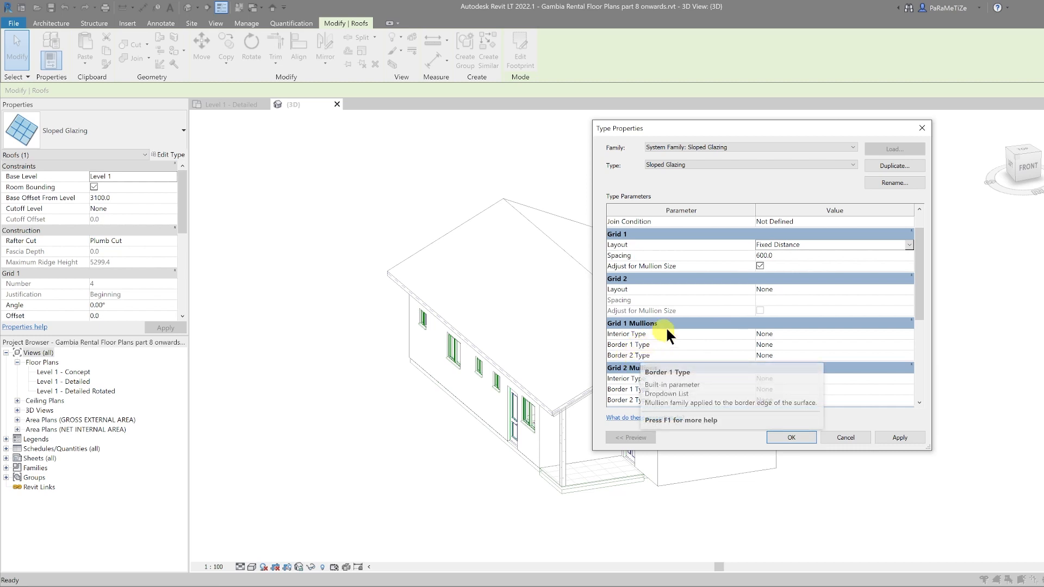
pyautogui.click(897, 335)
pyautogui.click(909, 334)
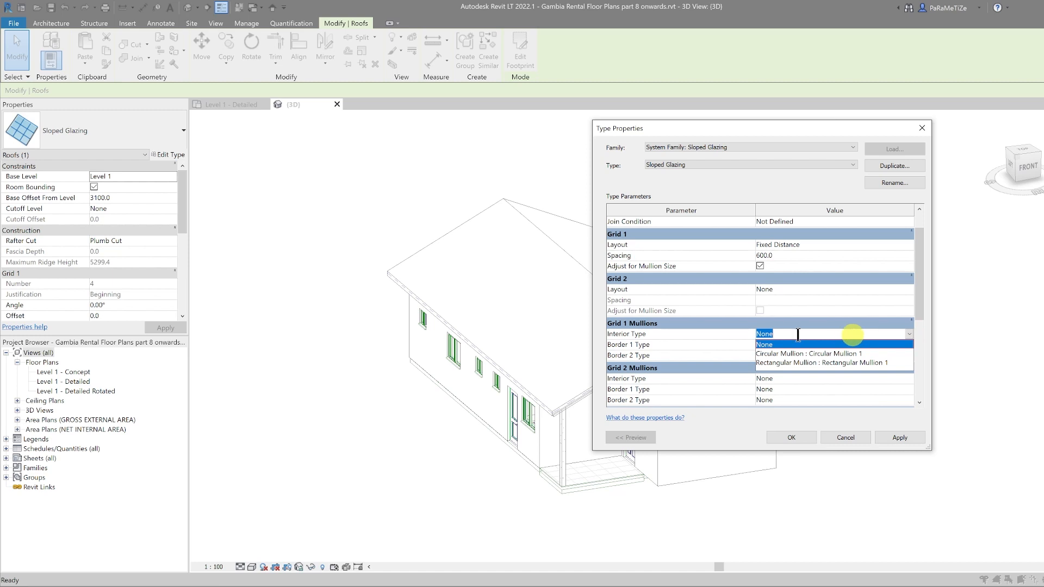
pyautogui.click(798, 362)
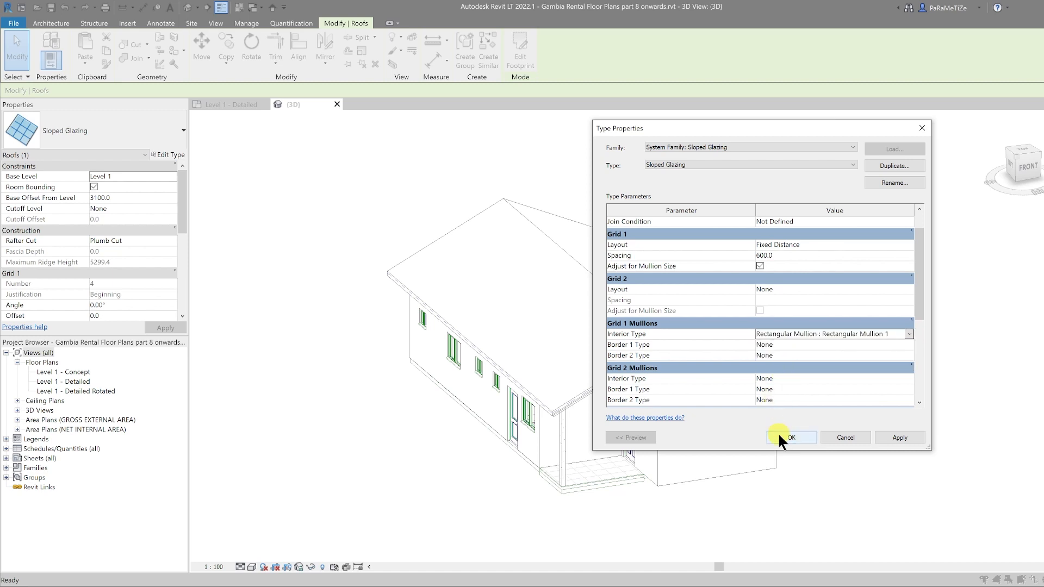
pyautogui.click(770, 432)
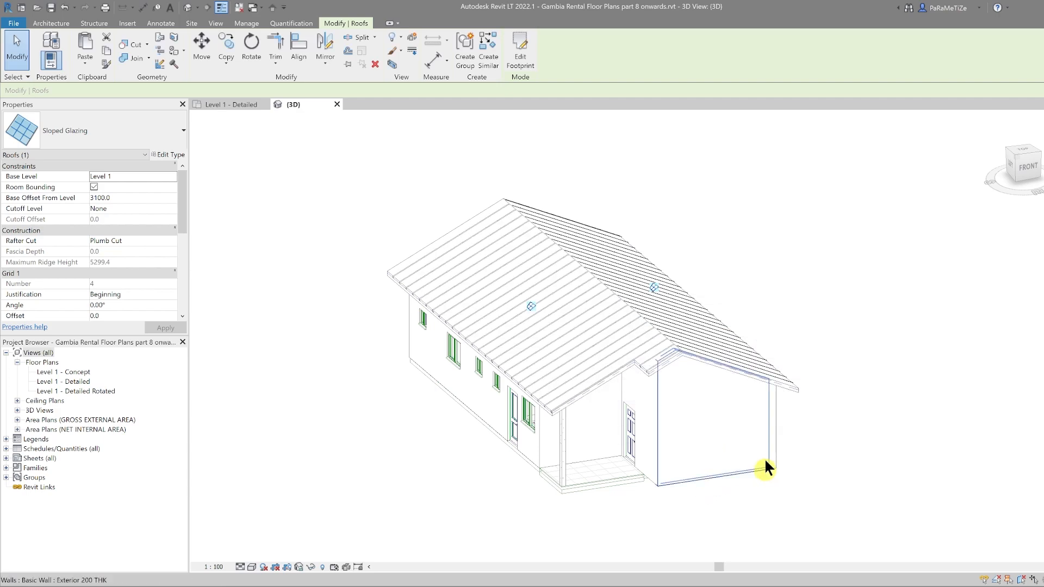
# Set the Grid 1 offset of the curtain grid layout on the porch-side slope of the glazing roof to 150 mm.
pyautogui.keyDown('shift'); pyautogui.moveTo(779, 324); pyautogui.dragTo(622, 435, button='middle'); pyautogui.keyUp('shift')
pyautogui.scroll(5, 532, 426)
pyautogui.scroll(6, 511, 419)
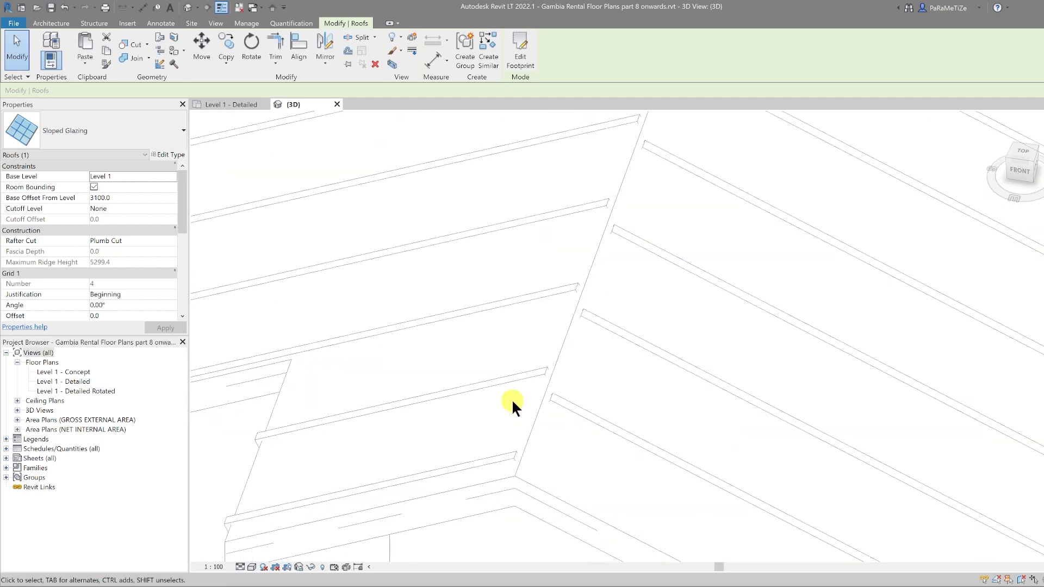
pyautogui.scroll(-4, 578, 411)
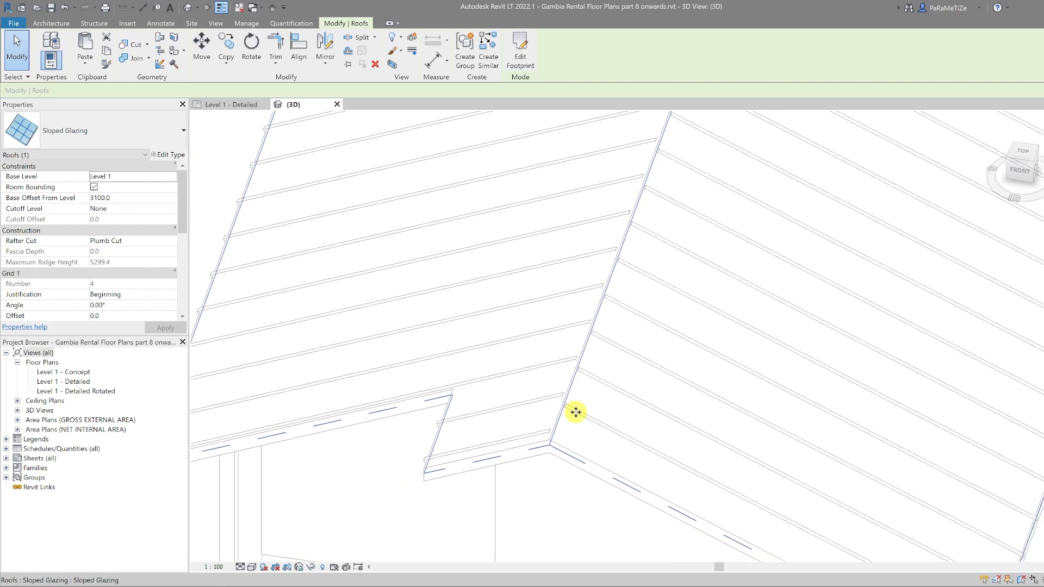
pyautogui.scroll(-4, 576, 413)
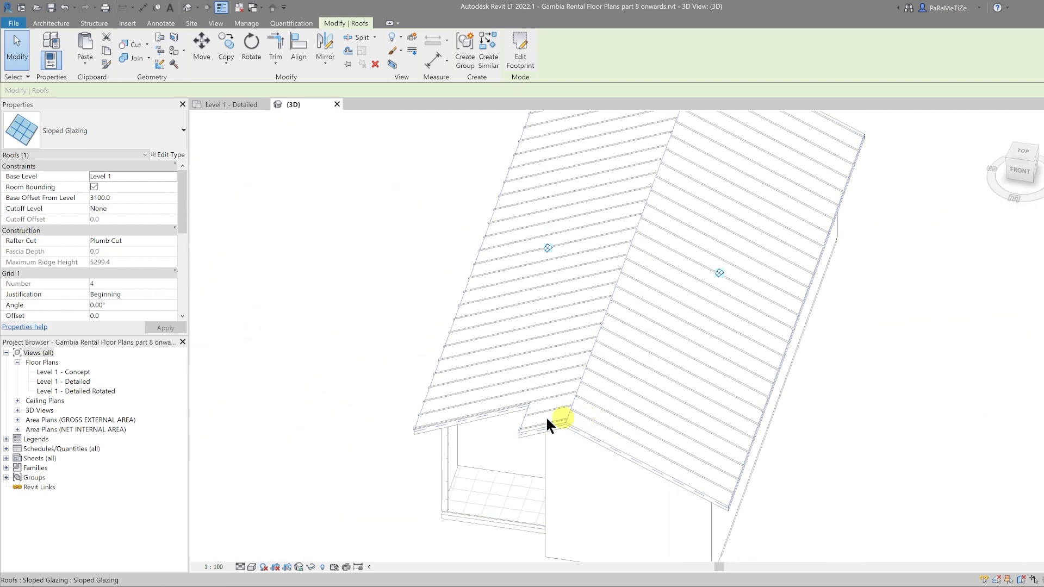
pyautogui.keyDown('shift'); pyautogui.moveTo(565, 435); pyautogui.dragTo(537, 429, button='middle'); pyautogui.keyUp('shift')
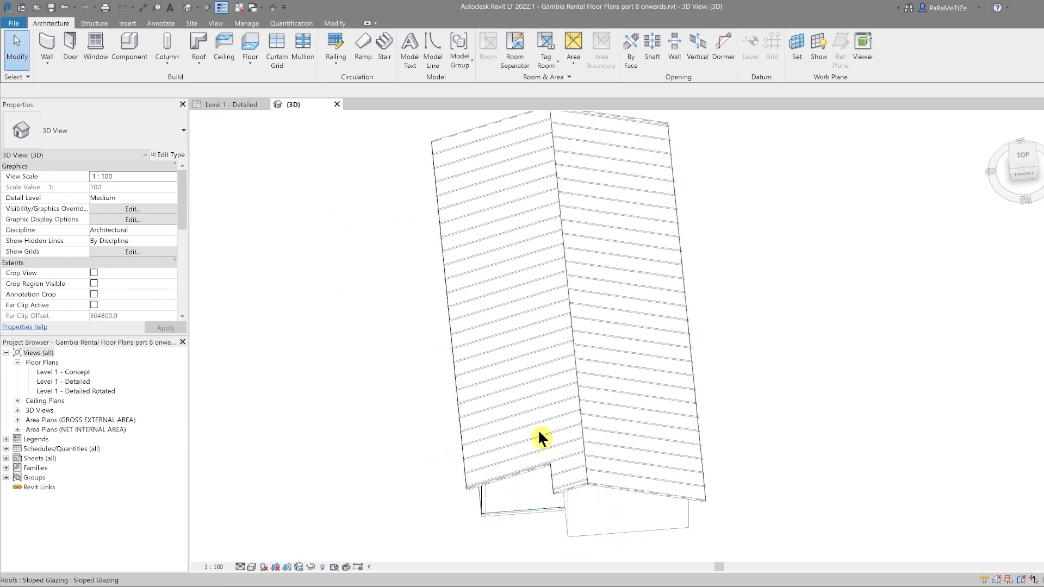
pyautogui.click(573, 423)
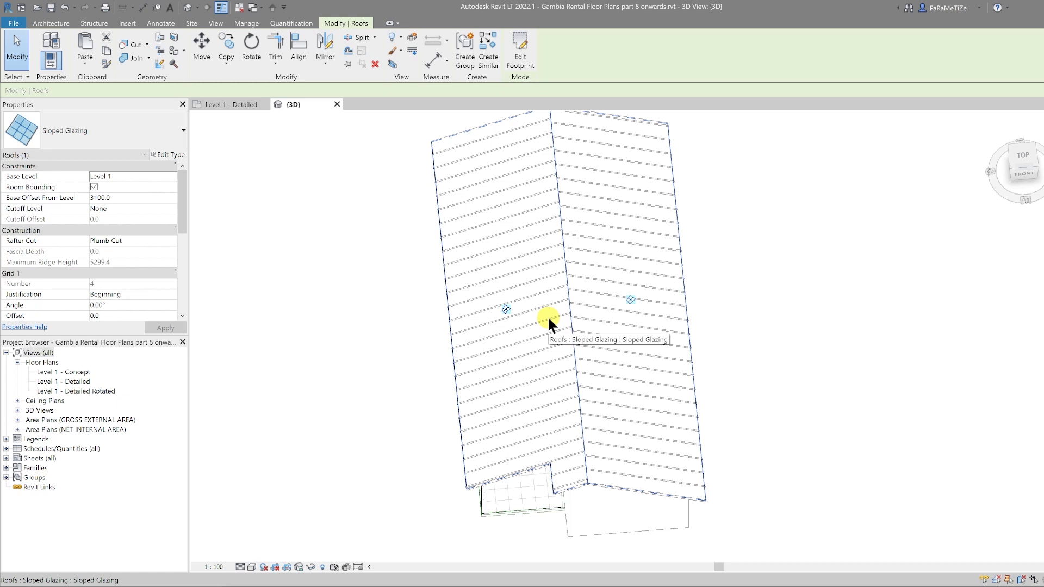
pyautogui.click(504, 308)
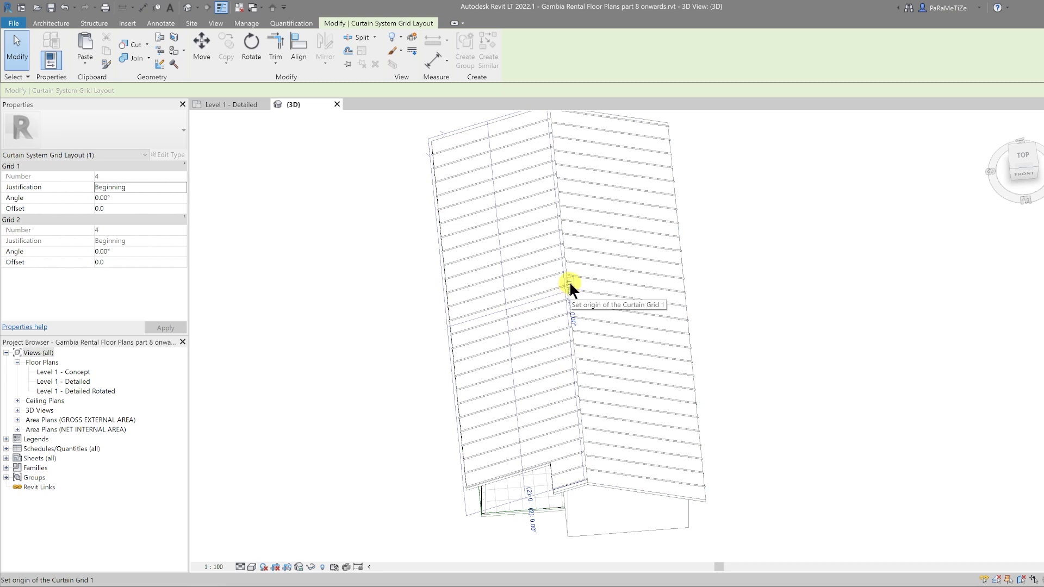
pyautogui.scroll(6, 570, 282)
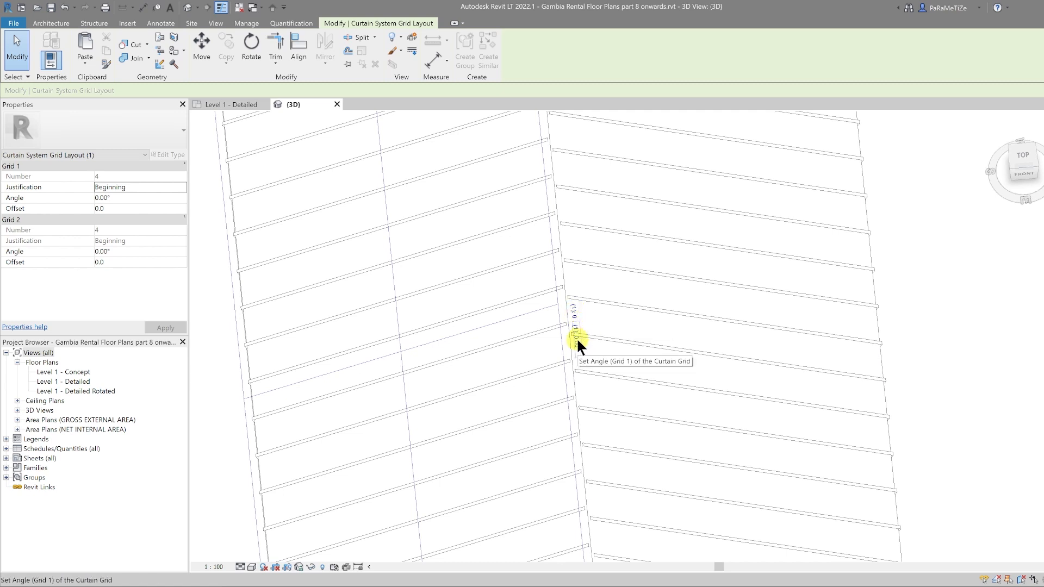
pyautogui.click(574, 312)
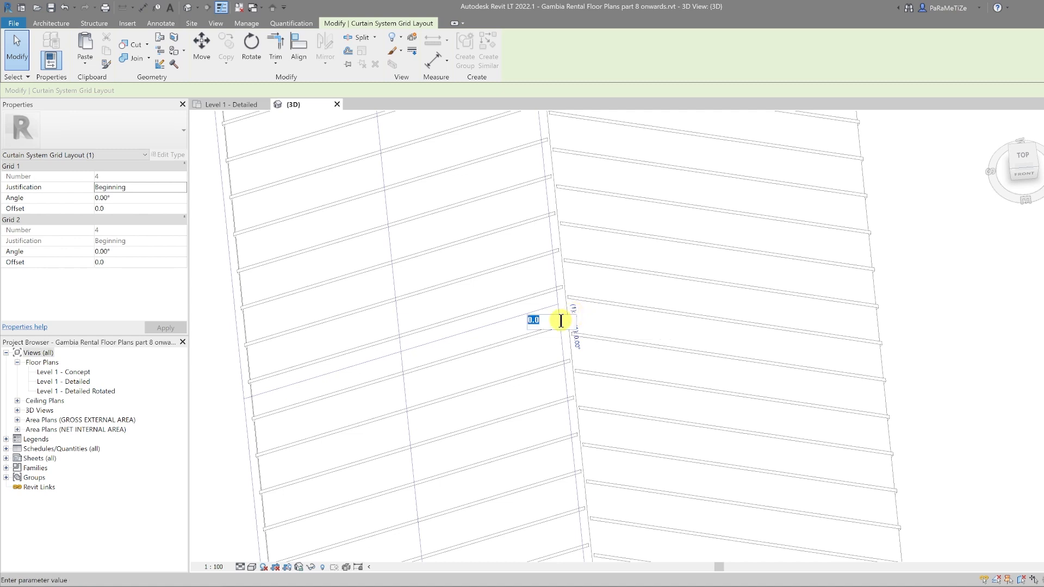
pyautogui.write('150')
pyautogui.press('Return')
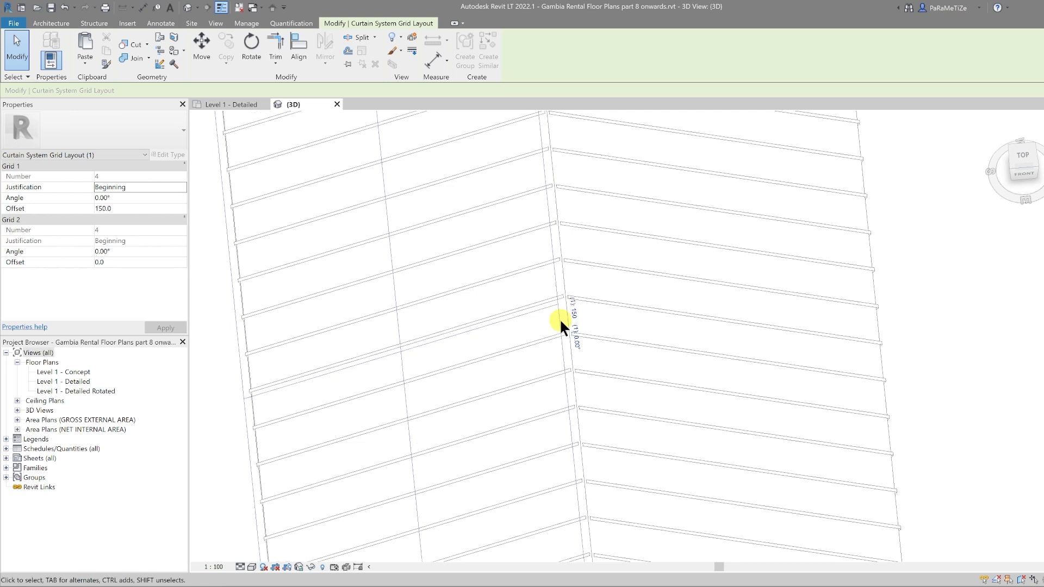
# Set the Grid 1 offset of the porch-side slope's curtain grid layout to 170 mm, working from a top view.
pyautogui.click(1026, 158)
pyautogui.scroll(1, 498, 377)
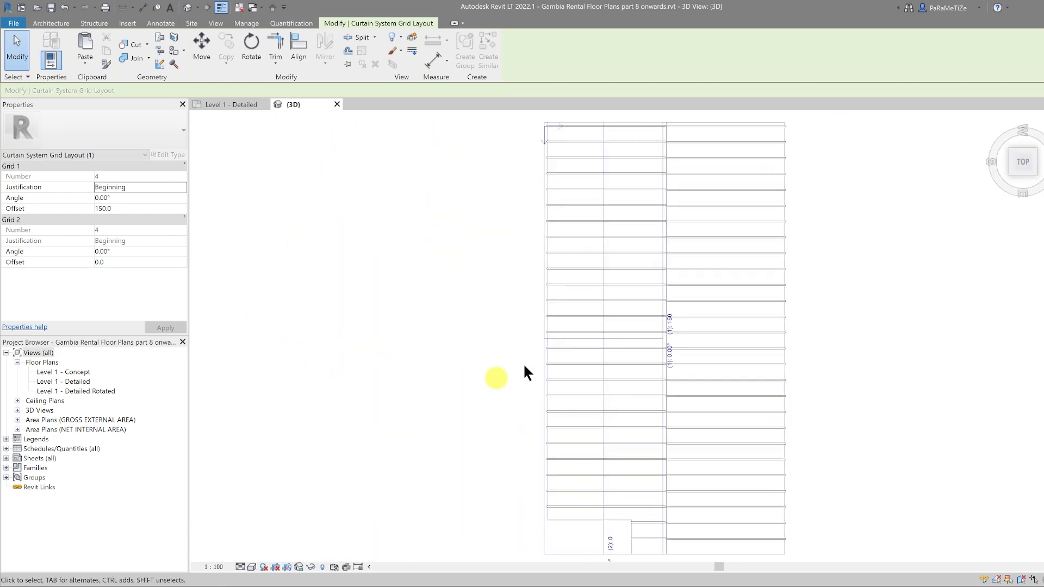
pyautogui.scroll(4, 717, 351)
pyautogui.scroll(2, 660, 307)
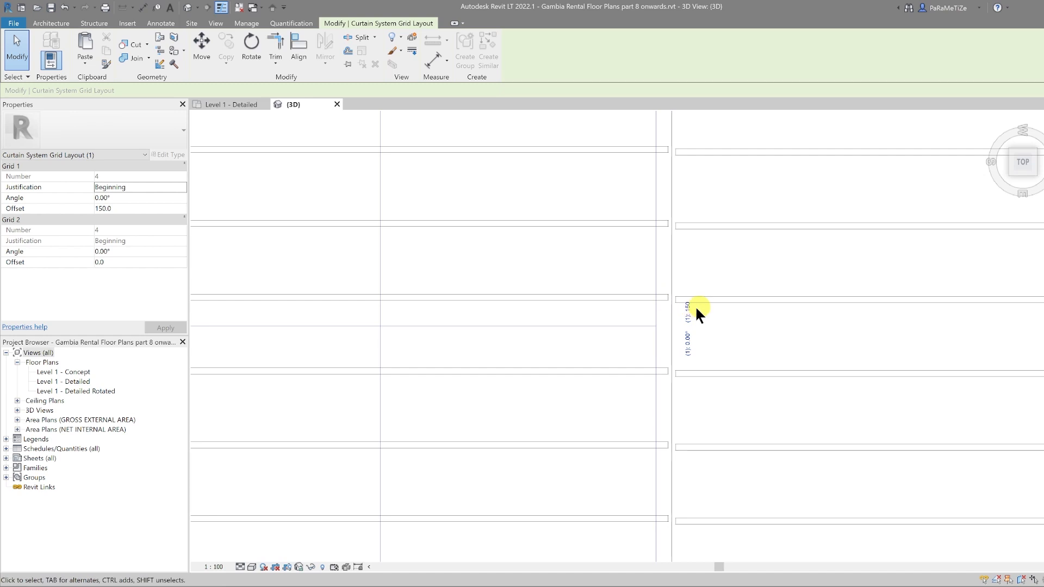
pyautogui.click(688, 307)
pyautogui.write('170')
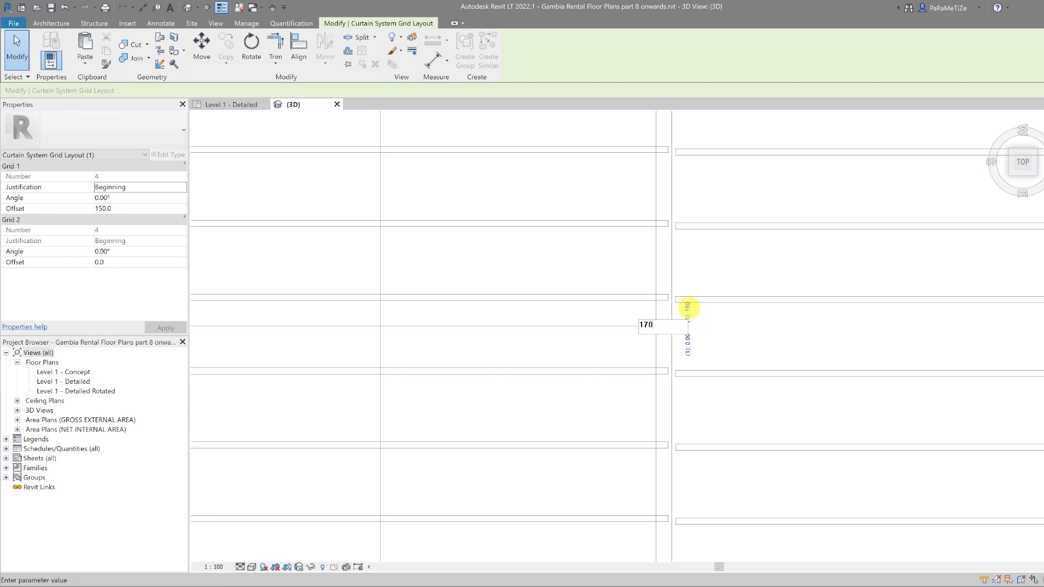
pyautogui.press('Return')
pyautogui.scroll(-5, 610, 335)
pyautogui.keyDown('shift'); pyautogui.moveTo(634, 543); pyautogui.dragTo(662, 306, button='middle'); pyautogui.keyUp('shift')
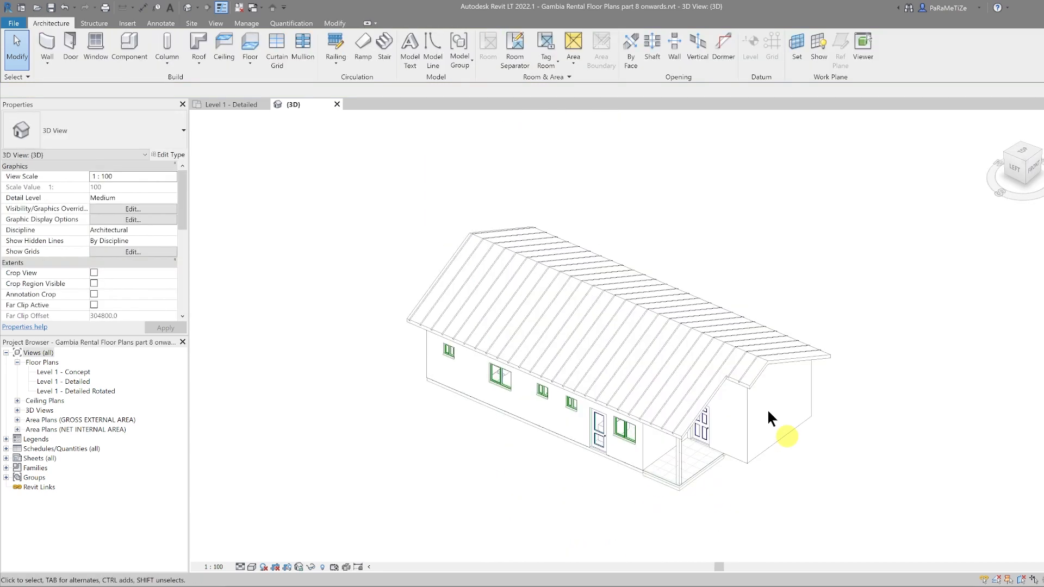
# Edit the Rectangular Mullion 1 type to a thickness of 50 mm and a width of 15 mm on both side 1 and side 2.
pyautogui.scroll(8, 745, 408)
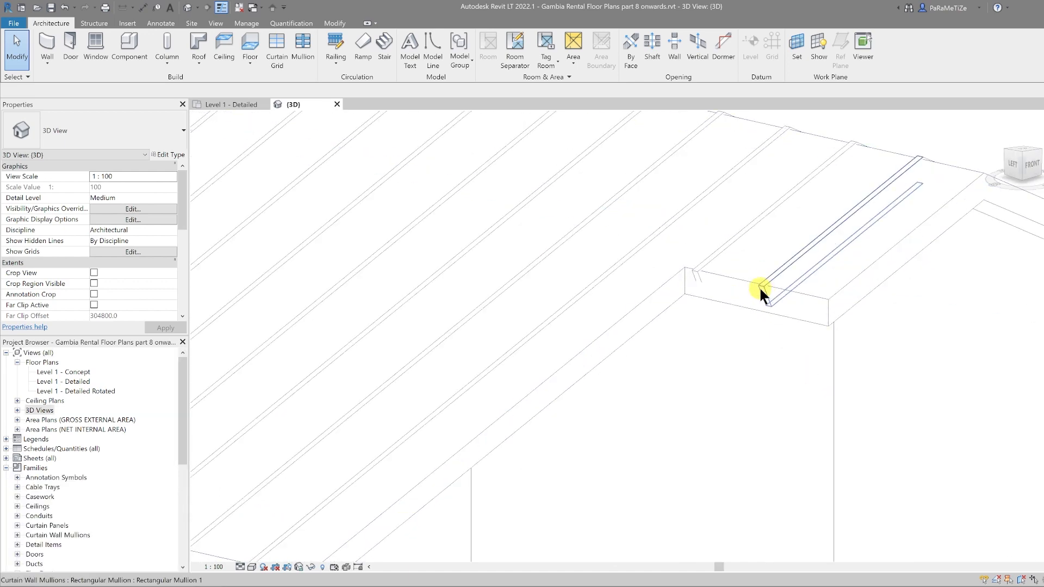
pyautogui.click(760, 287)
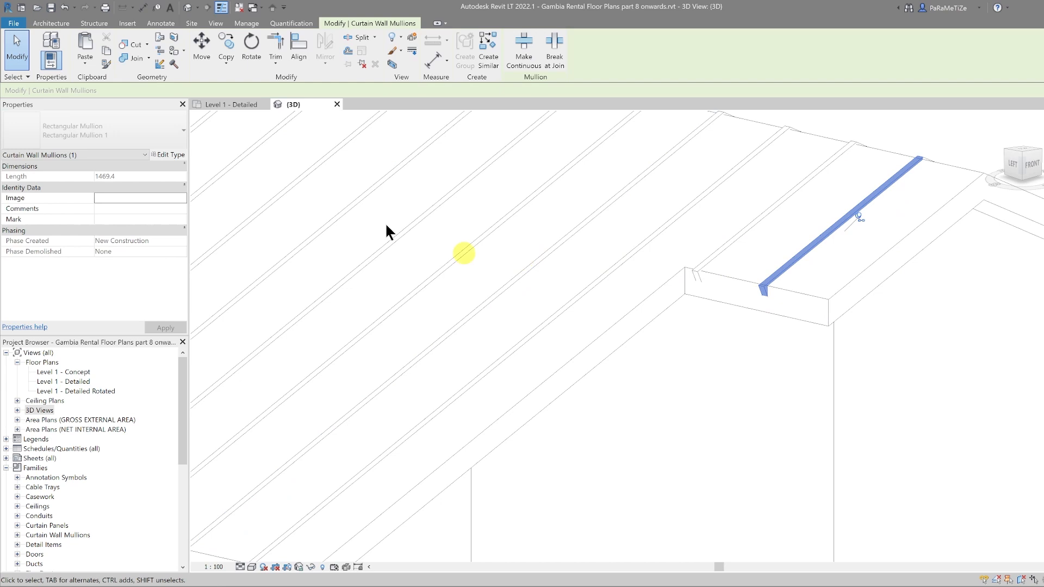
pyautogui.click(165, 155)
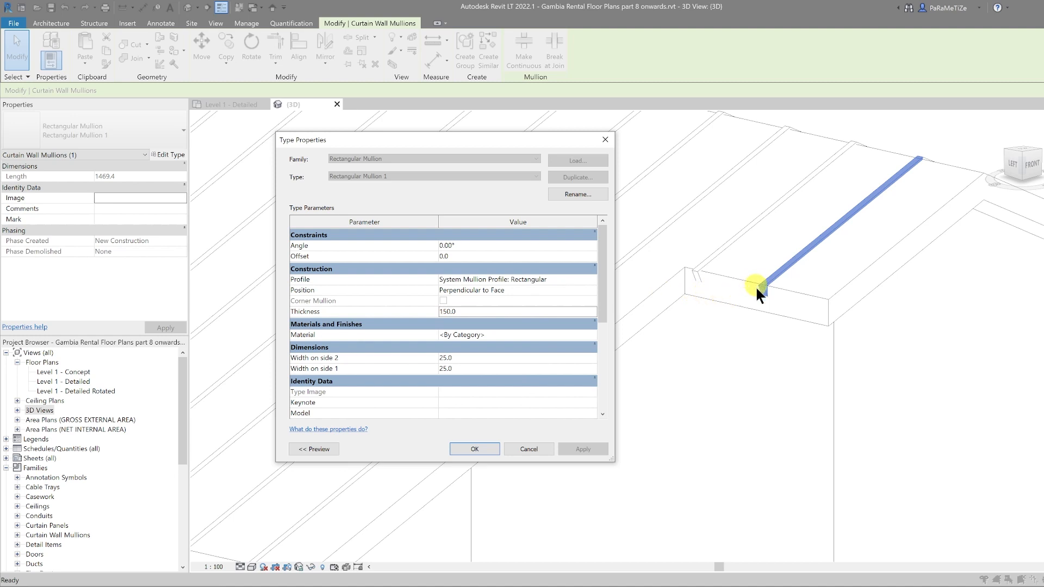
pyautogui.click(474, 312)
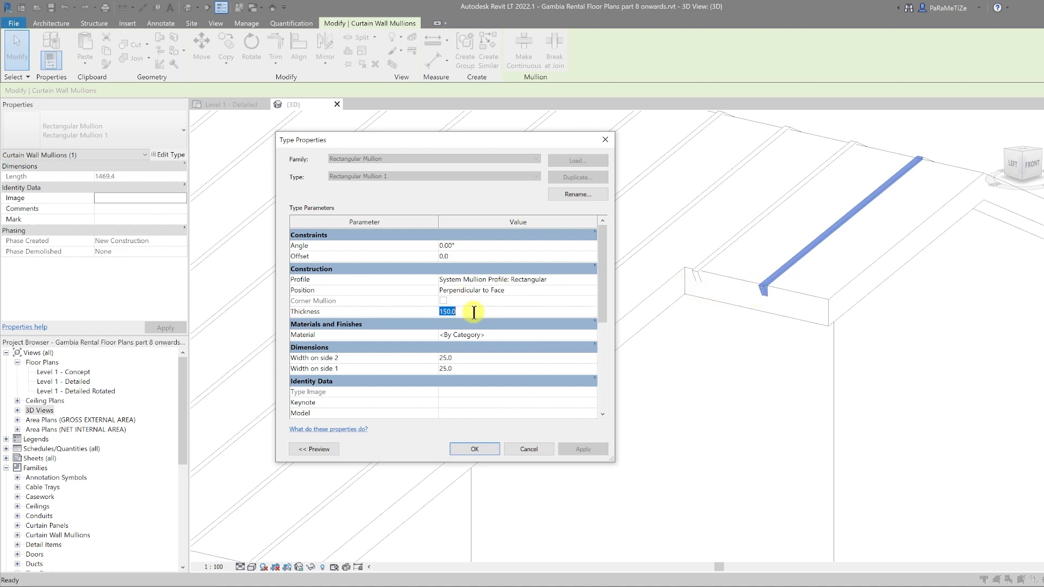
pyautogui.write('50')
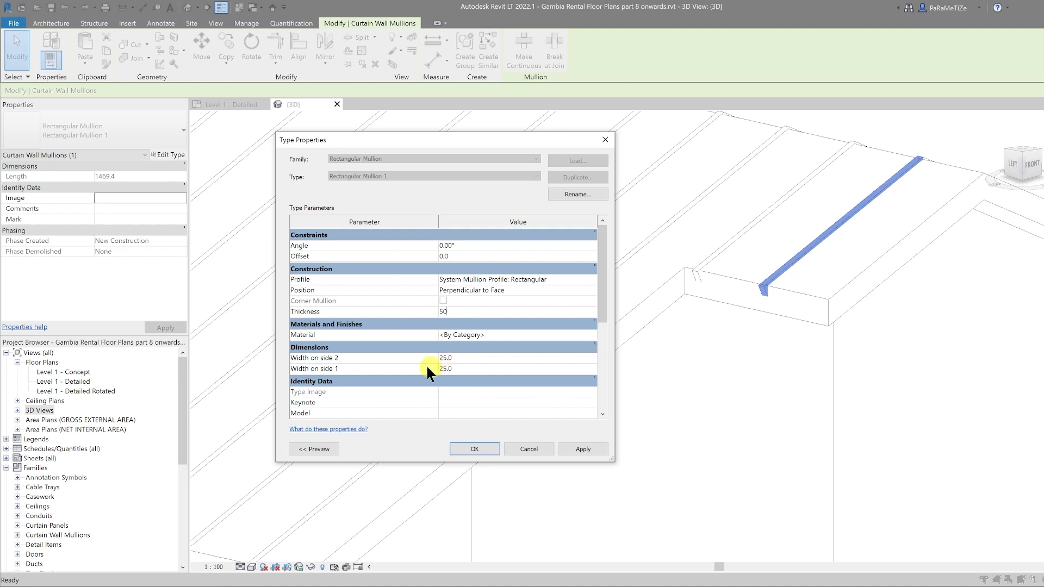
pyautogui.click(458, 357)
pyautogui.write('15')
pyautogui.click(465, 368)
pyautogui.write('15')
pyautogui.click(584, 449)
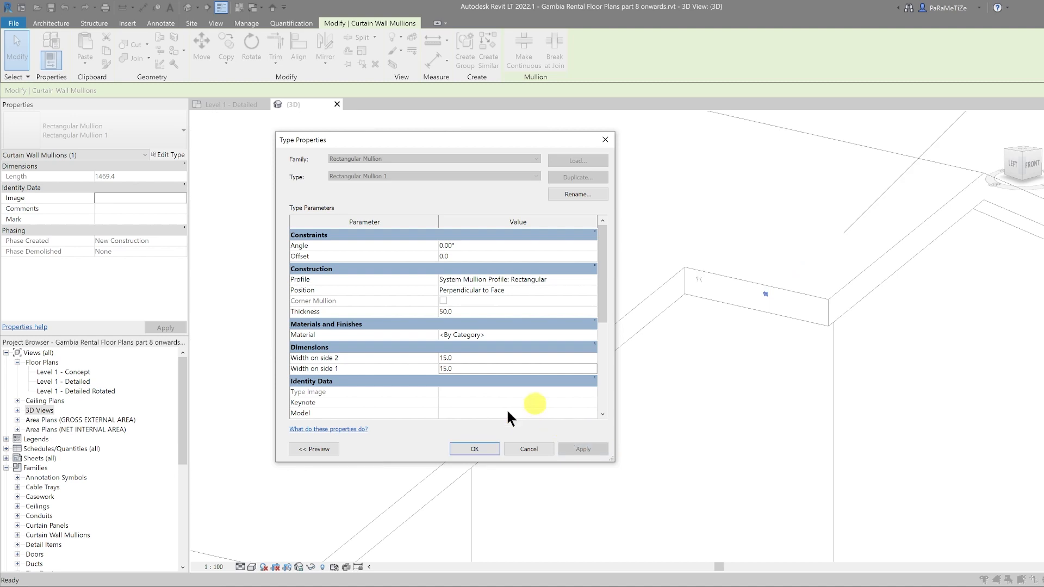
pyautogui.click(472, 447)
pyautogui.scroll(-3, 645, 381)
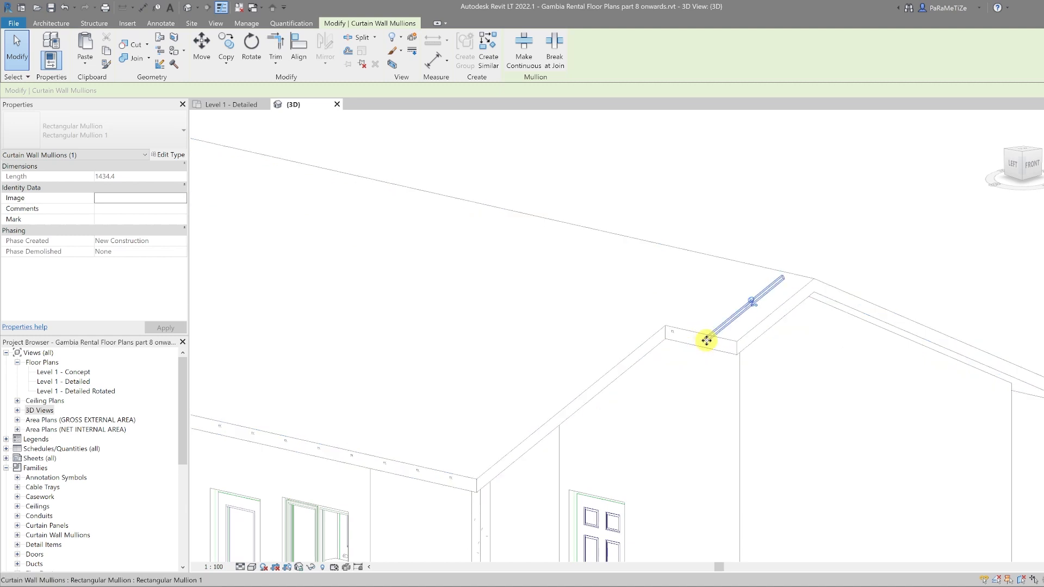
pyautogui.press('Escape')
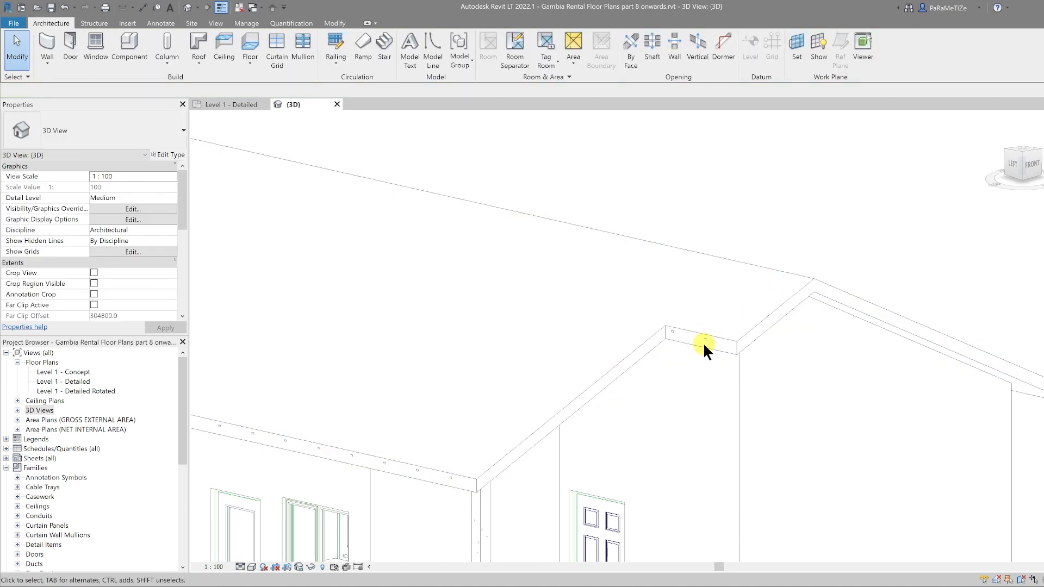
# In a front view, move the sloped glazing roof vertically upward at the ridge so its mullions rest on top of the main roof.
pyautogui.click(708, 342)
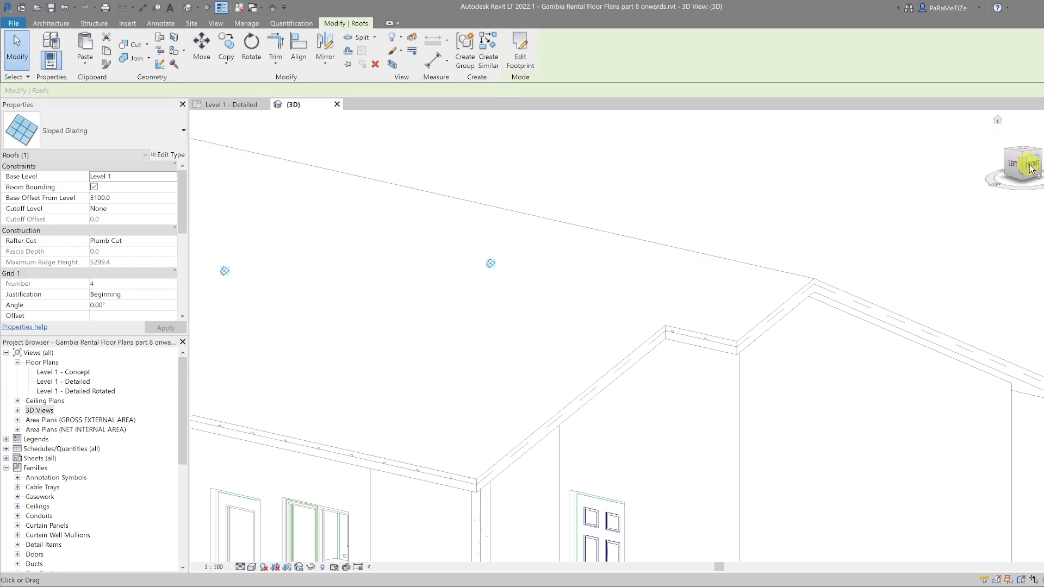
pyautogui.click(1030, 166)
pyautogui.scroll(5, 660, 285)
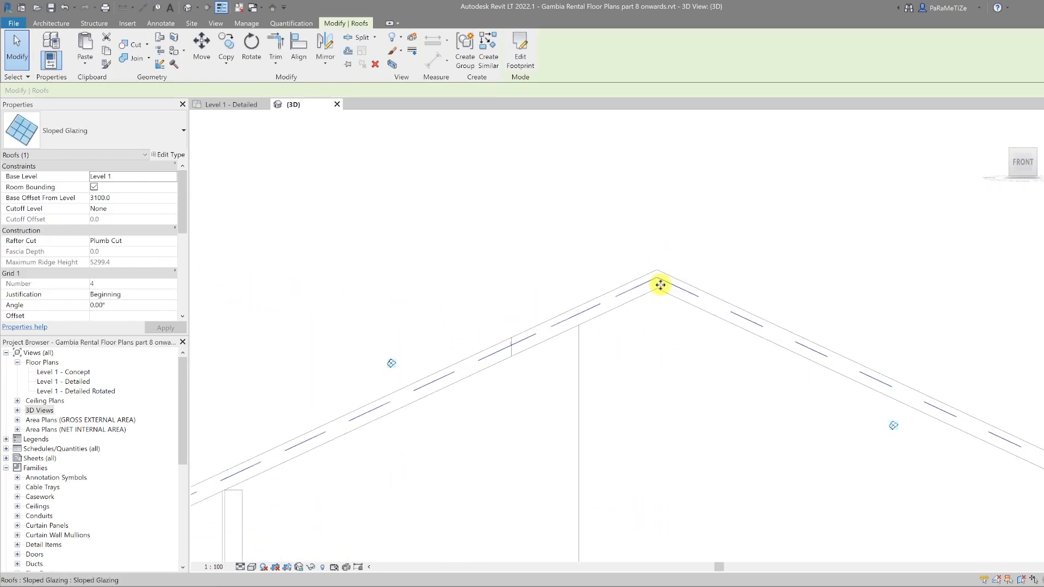
pyautogui.click(202, 54)
pyautogui.scroll(3, 658, 280)
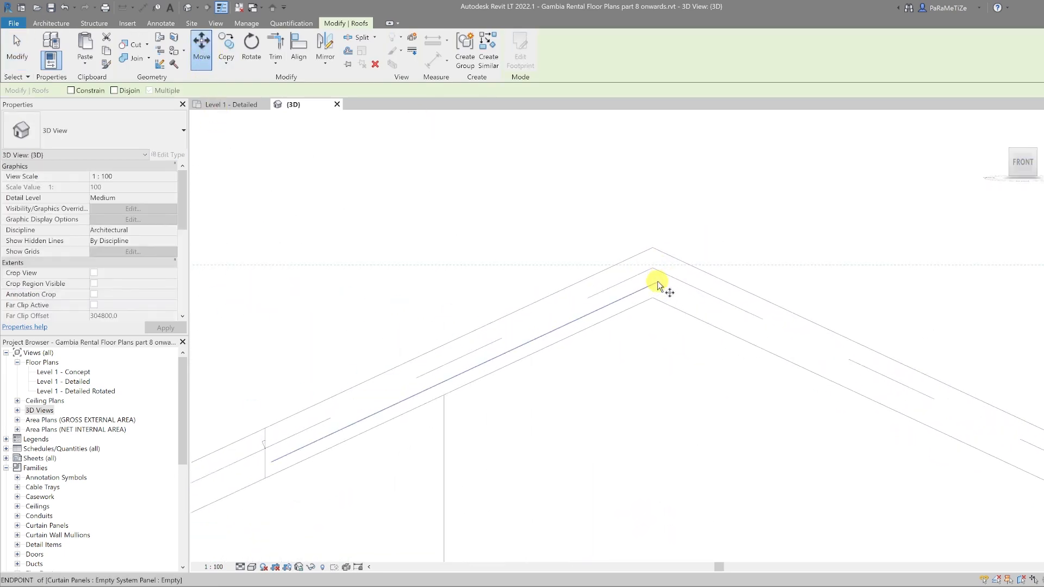
pyautogui.click(648, 259)
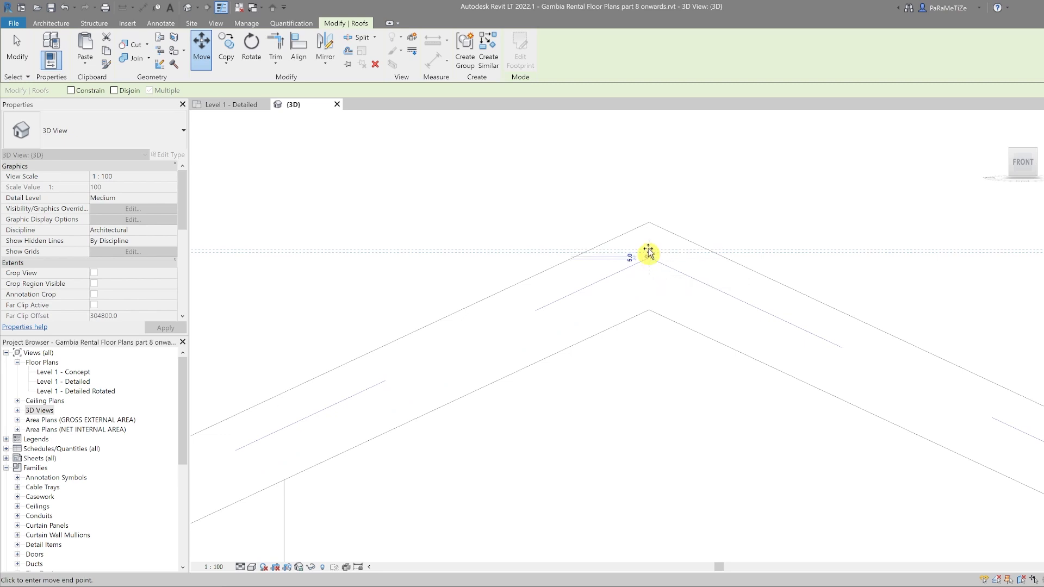
pyautogui.scroll(3, 649, 222)
pyautogui.click(653, 232)
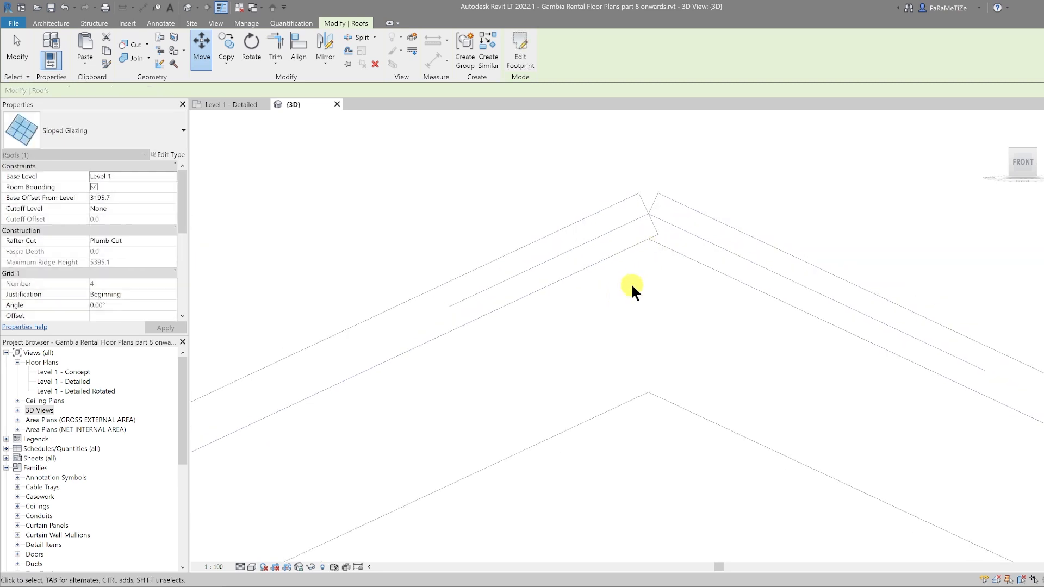
pyautogui.scroll(-8, 632, 282)
pyautogui.press('Escape')
pyautogui.keyDown('shift'); pyautogui.moveTo(635, 277); pyautogui.dragTo(669, 409, button='middle'); pyautogui.keyUp('shift')
pyautogui.scroll(1, 675, 408)
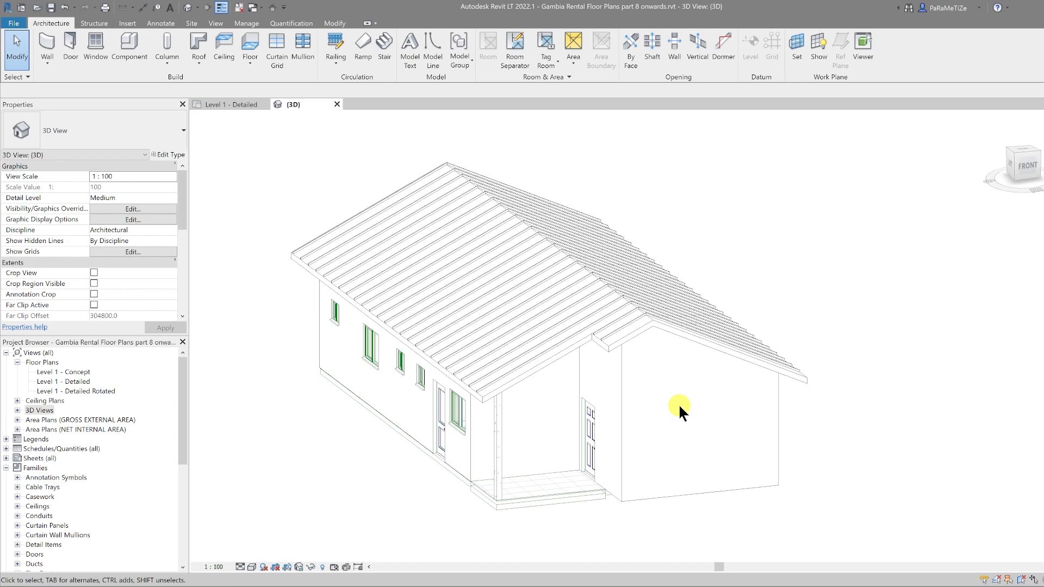
# Check the type properties of the last mullion at the porch corner of the eaves, then view the whole house.
pyautogui.scroll(6, 479, 395)
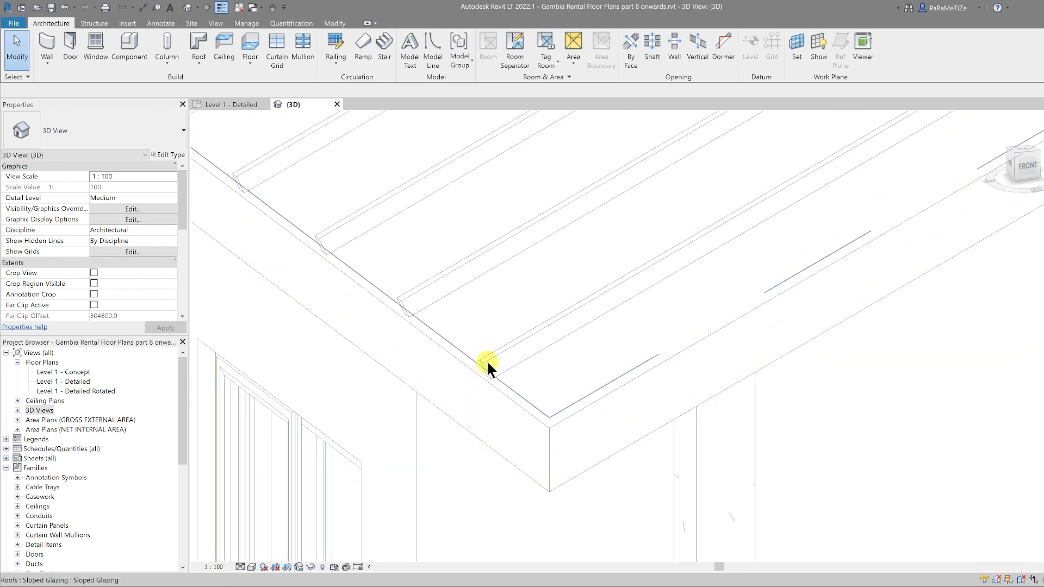
pyautogui.press('Tab')
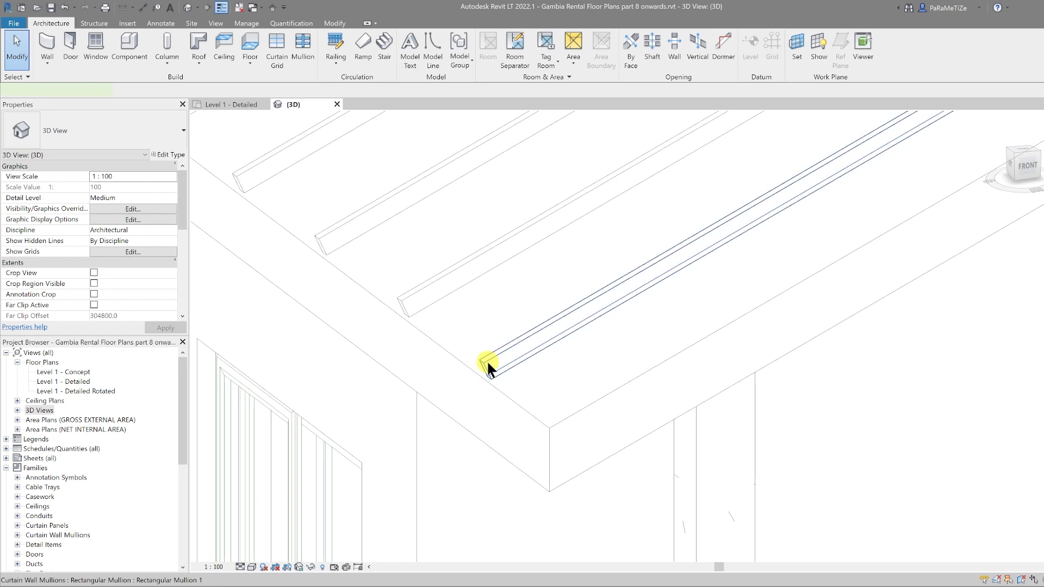
pyautogui.click(487, 360)
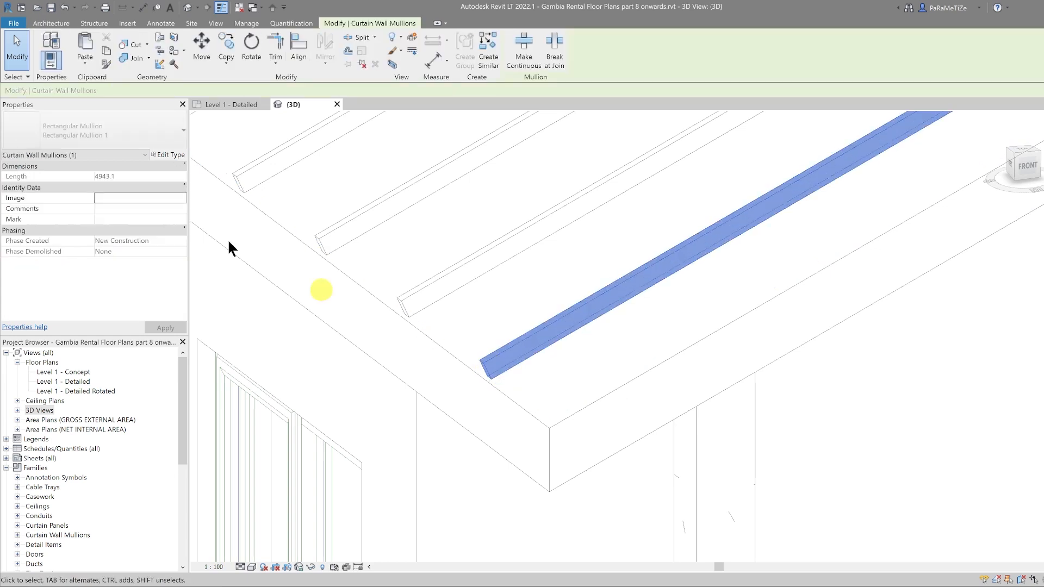
pyautogui.click(169, 154)
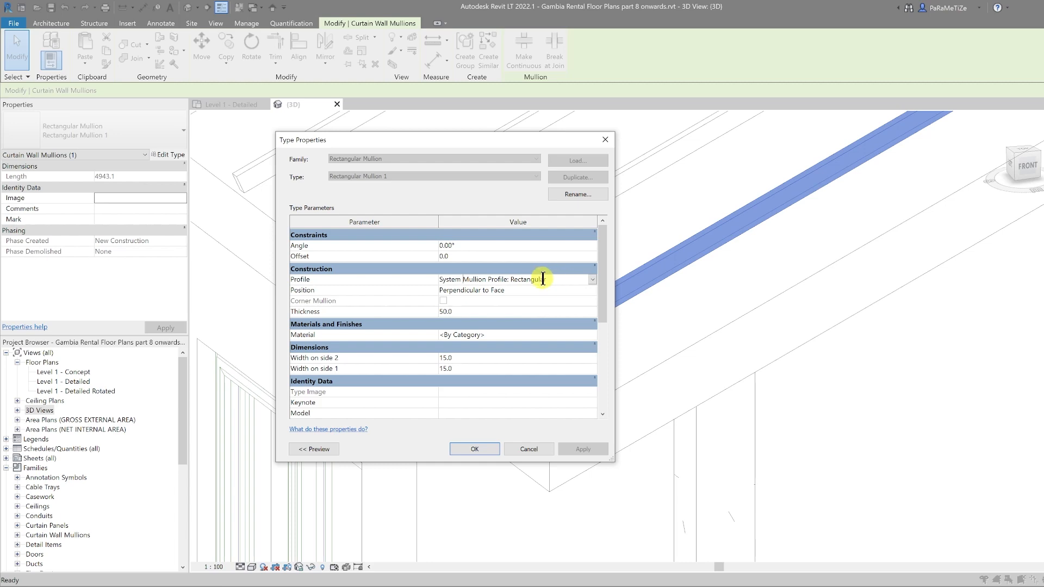
pyautogui.click(473, 449)
pyautogui.scroll(-3, 551, 327)
pyautogui.scroll(-3, 552, 325)
pyautogui.click(411, 471)
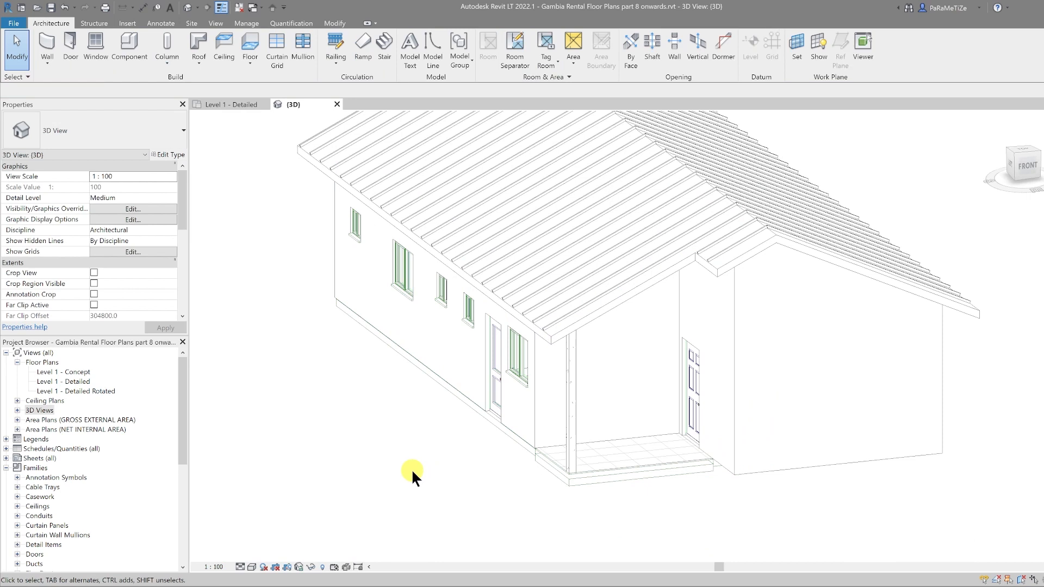
pyautogui.scroll(-1, 416, 463)
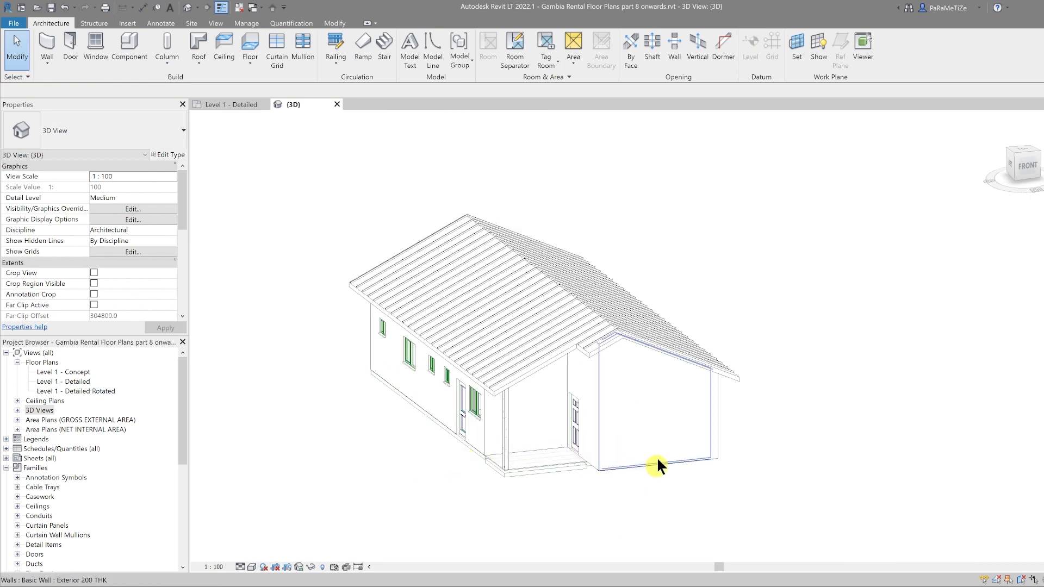